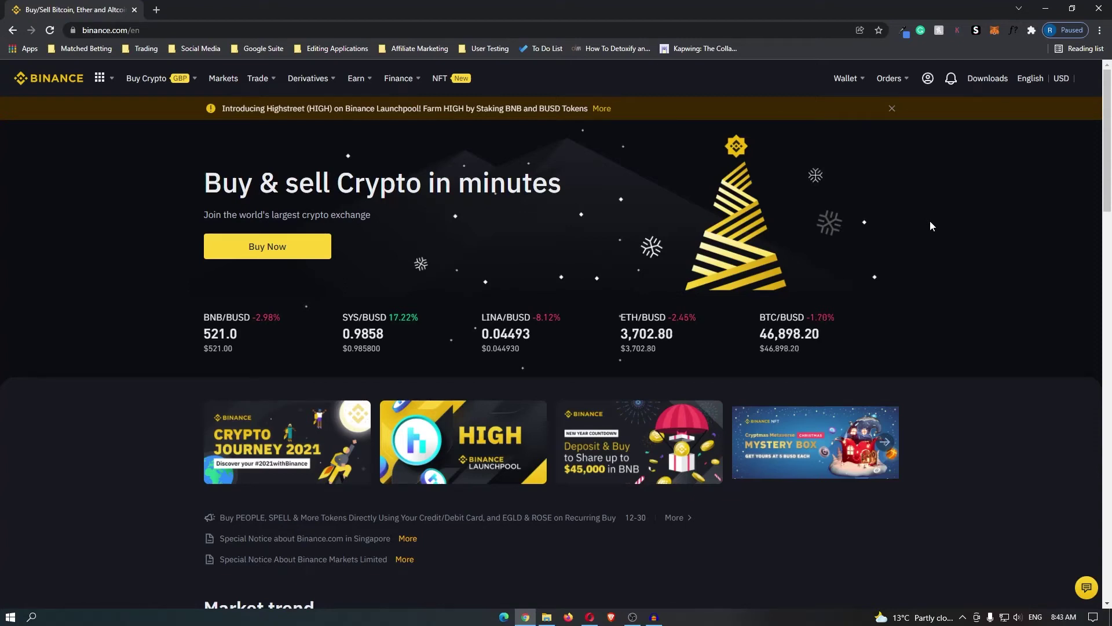
Step: Dismiss the Launchpool announcement and open the Classic trading page for BTC/USDT
left_click(892, 109)
mouse_move(258, 79)
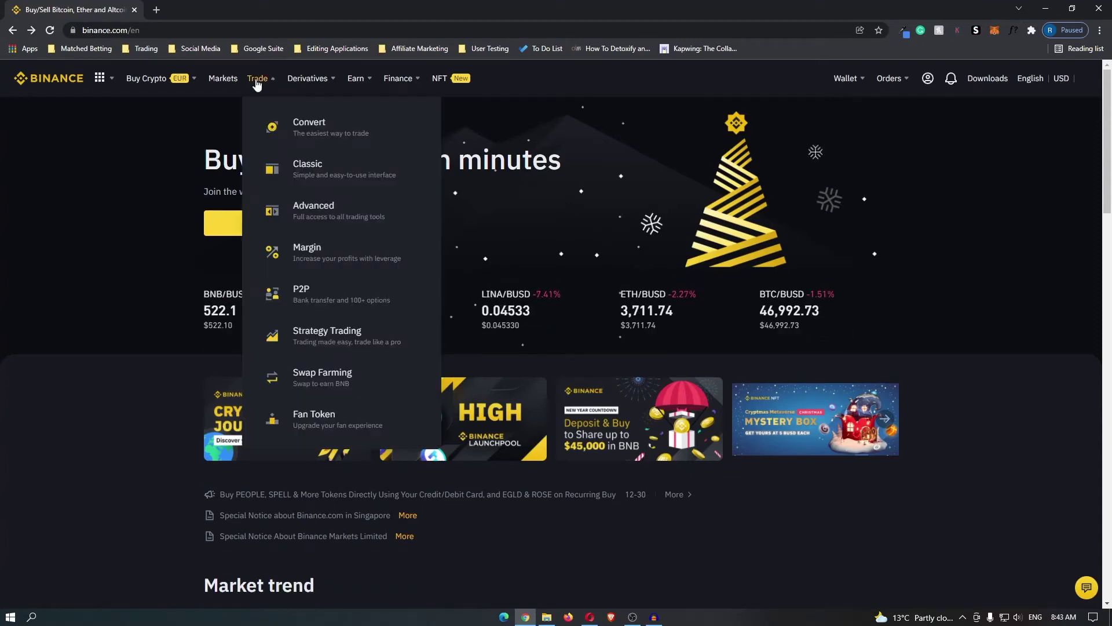
left_click(302, 180)
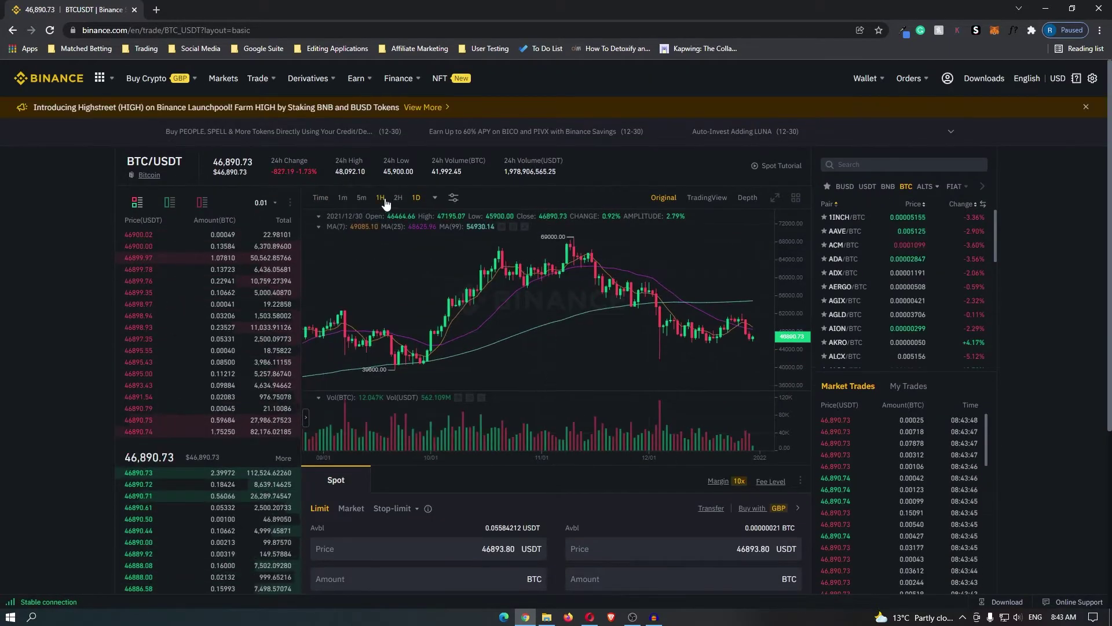
Step: Set the BTC/USDT price chart to the 1H interval and inspect the recent candles
left_click(382, 199)
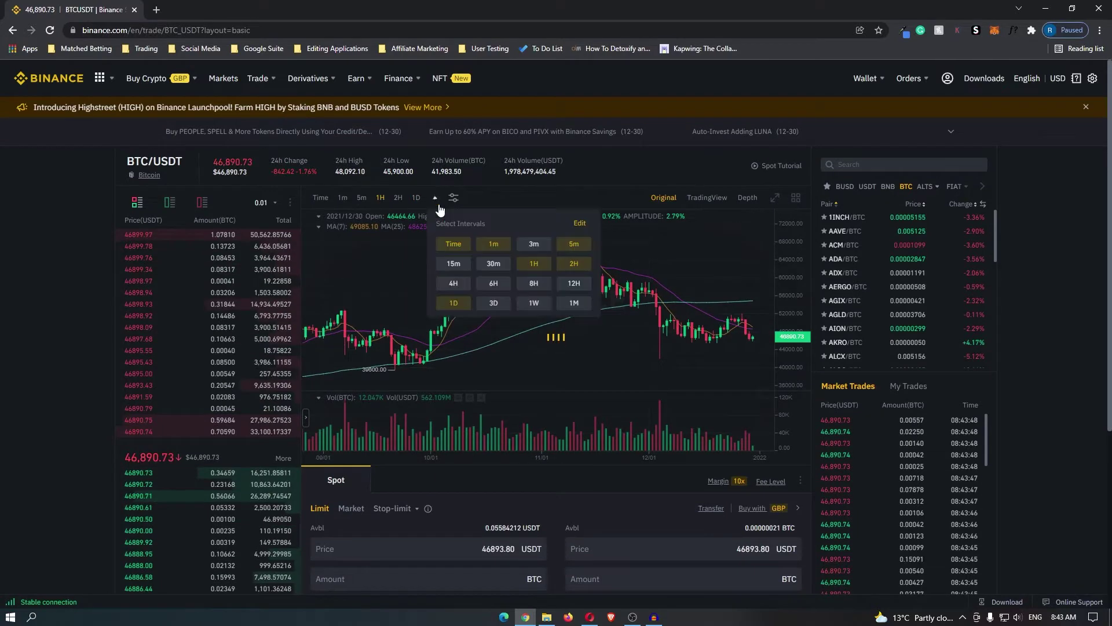
scroll(631, 264, "up", 3)
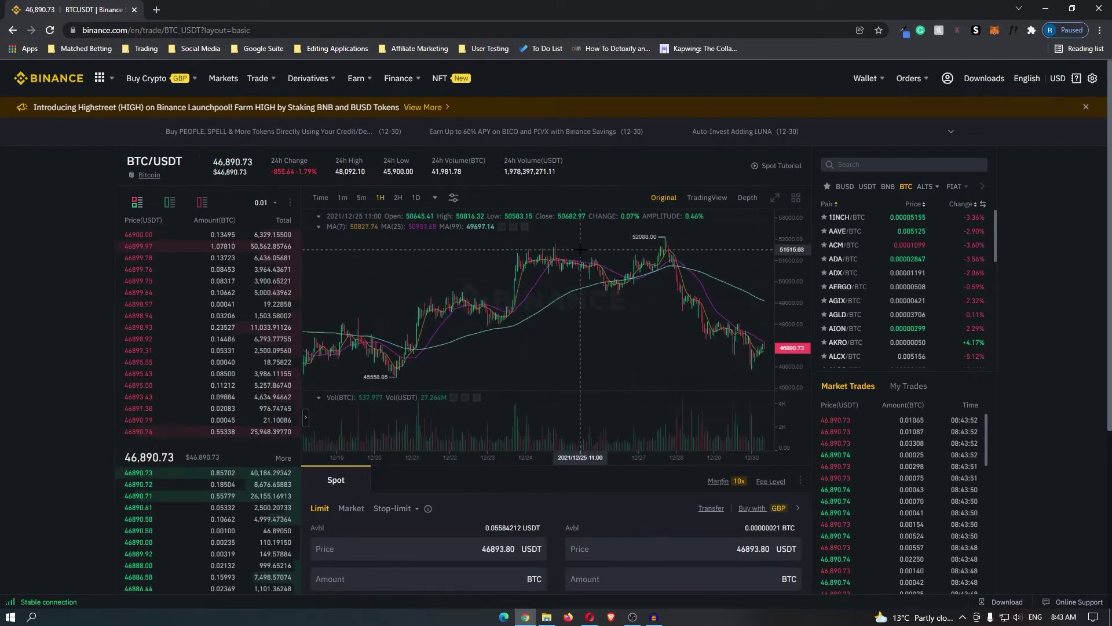
left_click_drag(724, 282, 702, 285)
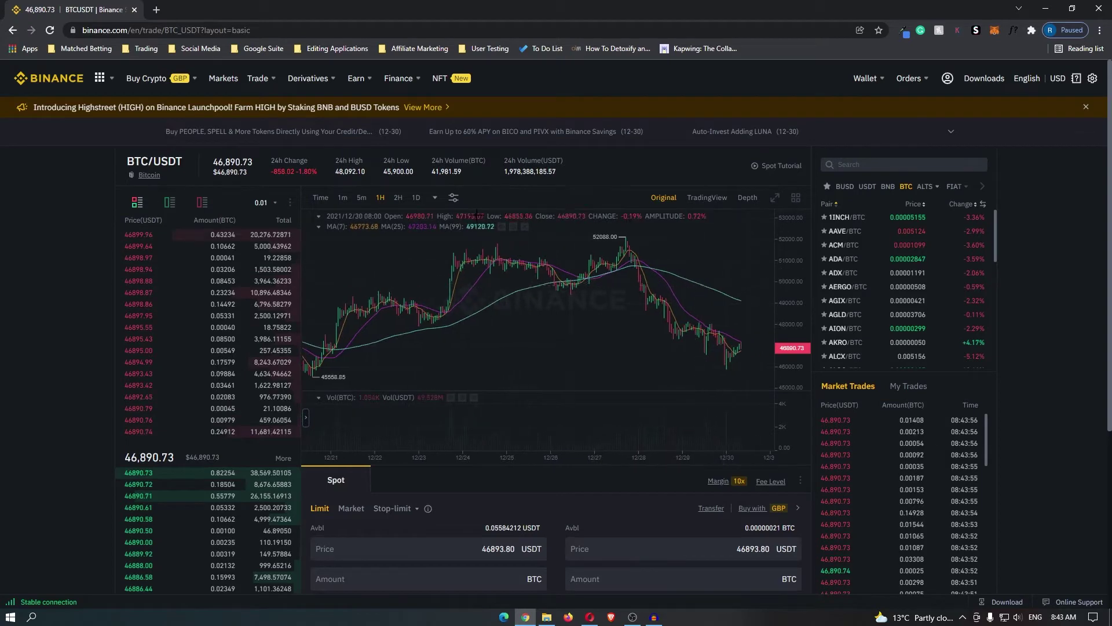
Step: Turn off the MA1, MA2 and MA3 lines, enable the BOLL (Bollinger Bands) main indicator, and save the indicator settings
left_click(453, 198)
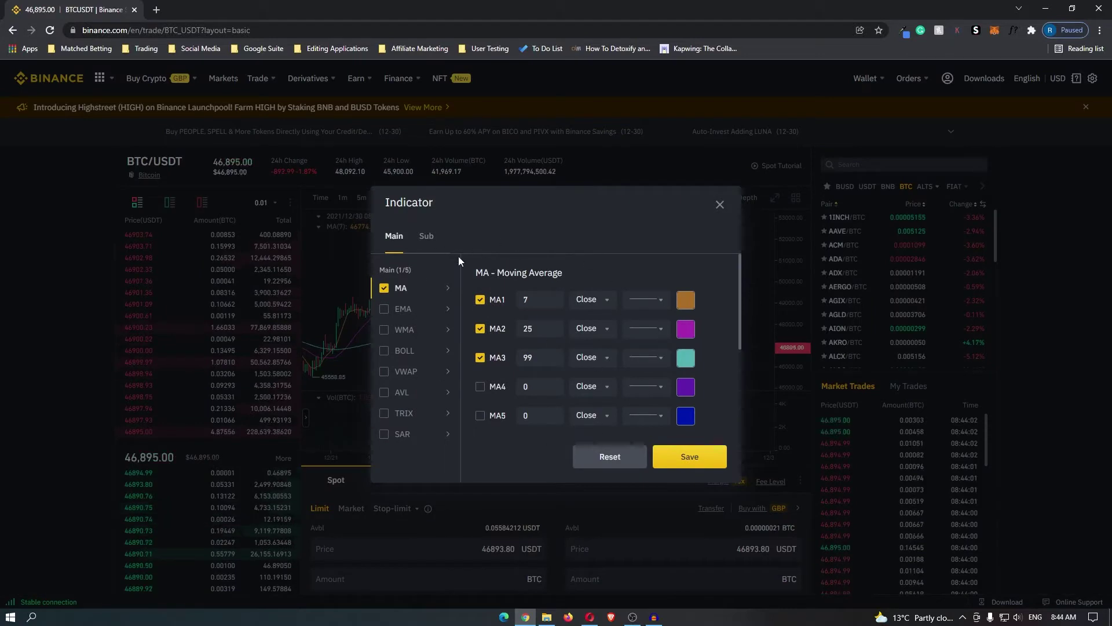
left_click(480, 300)
left_click(480, 328)
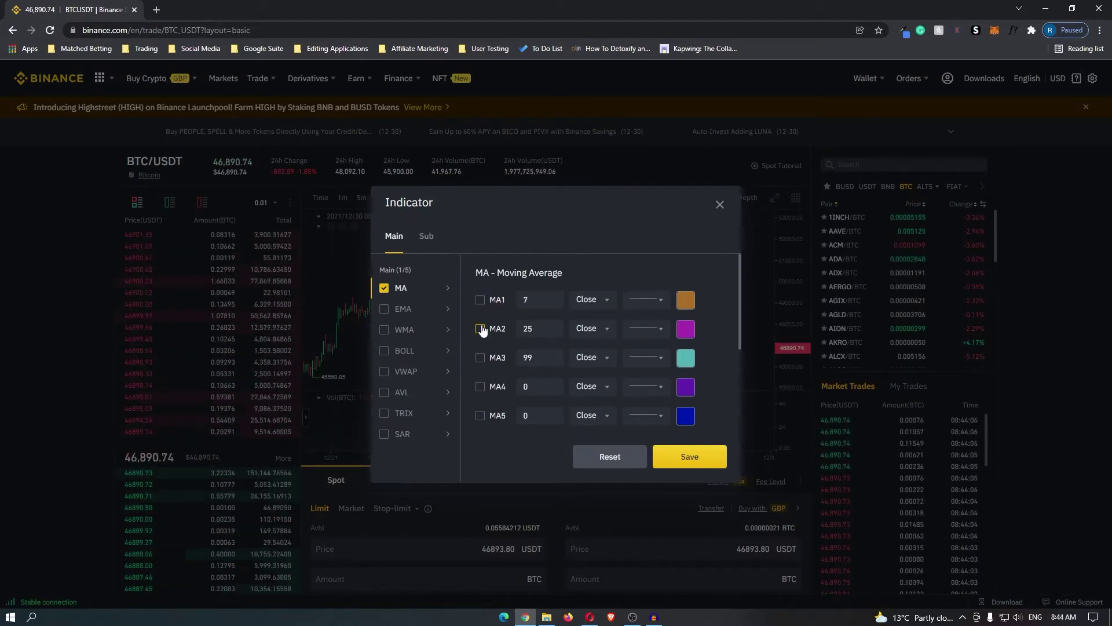
left_click(405, 352)
left_click(386, 353)
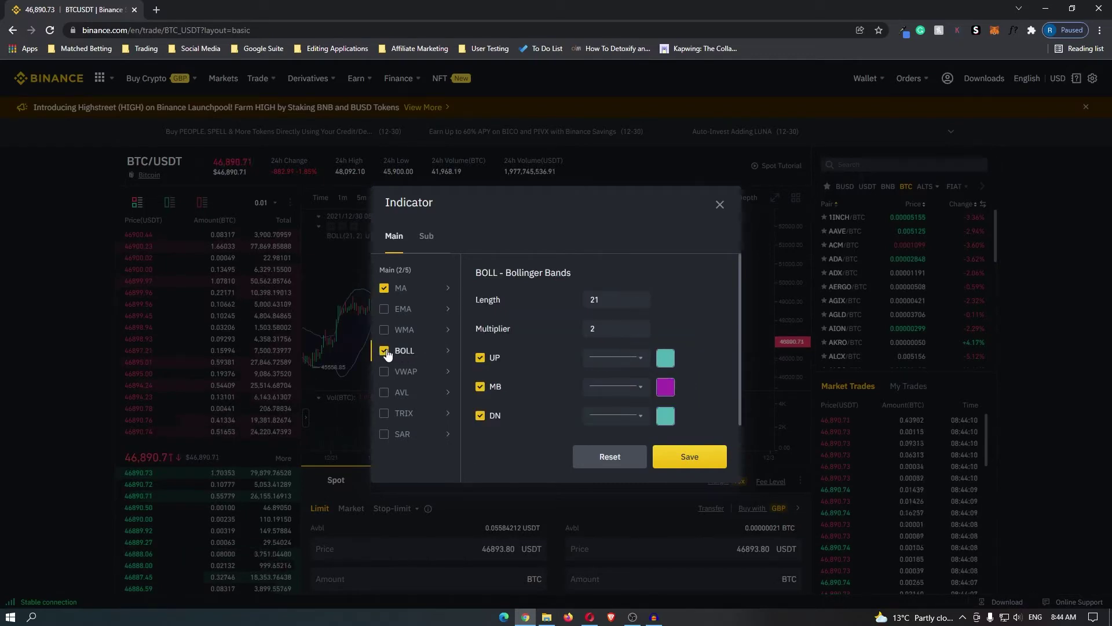
left_click(689, 458)
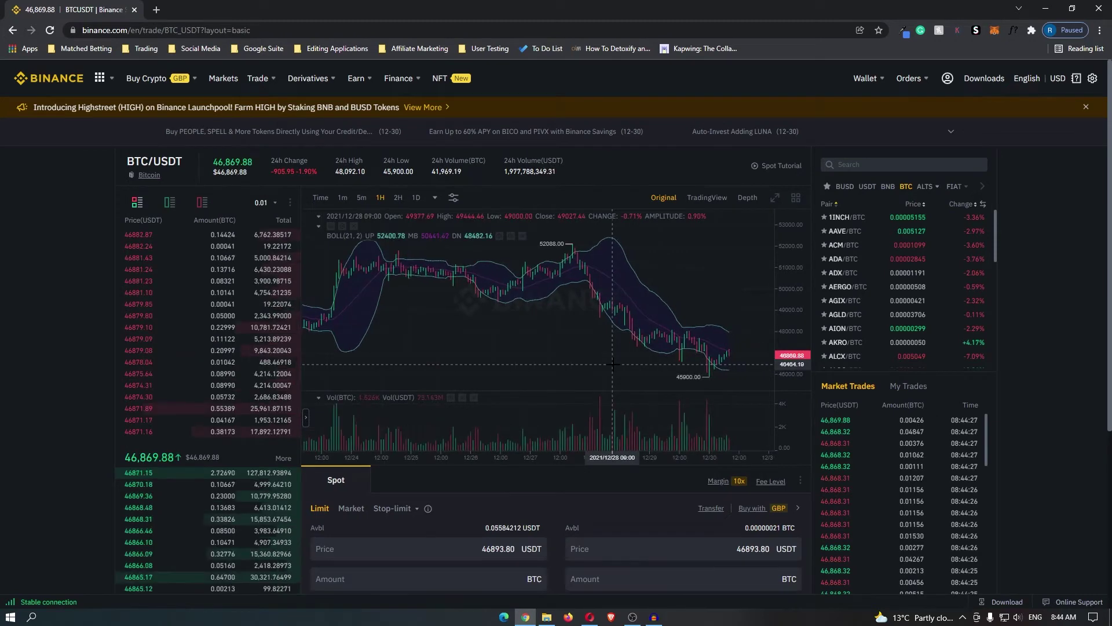
Step: Expand the BTC/USDT chart to full screen and switch it to the 1D interval
scroll(668, 335, "up", 5)
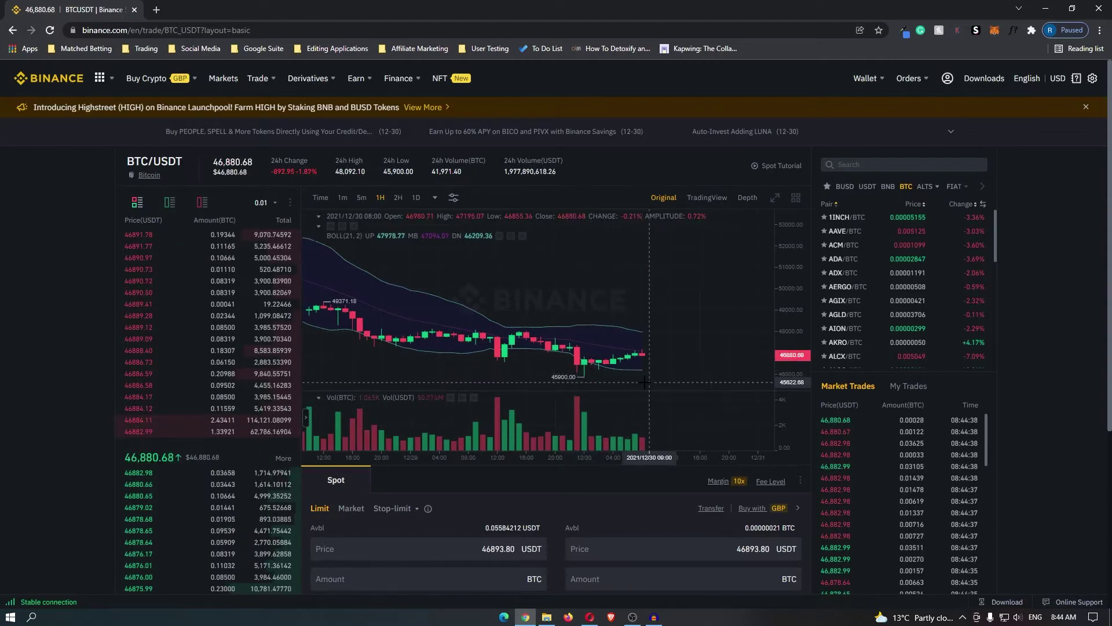
left_click(775, 197)
scroll(832, 366, "down", 5)
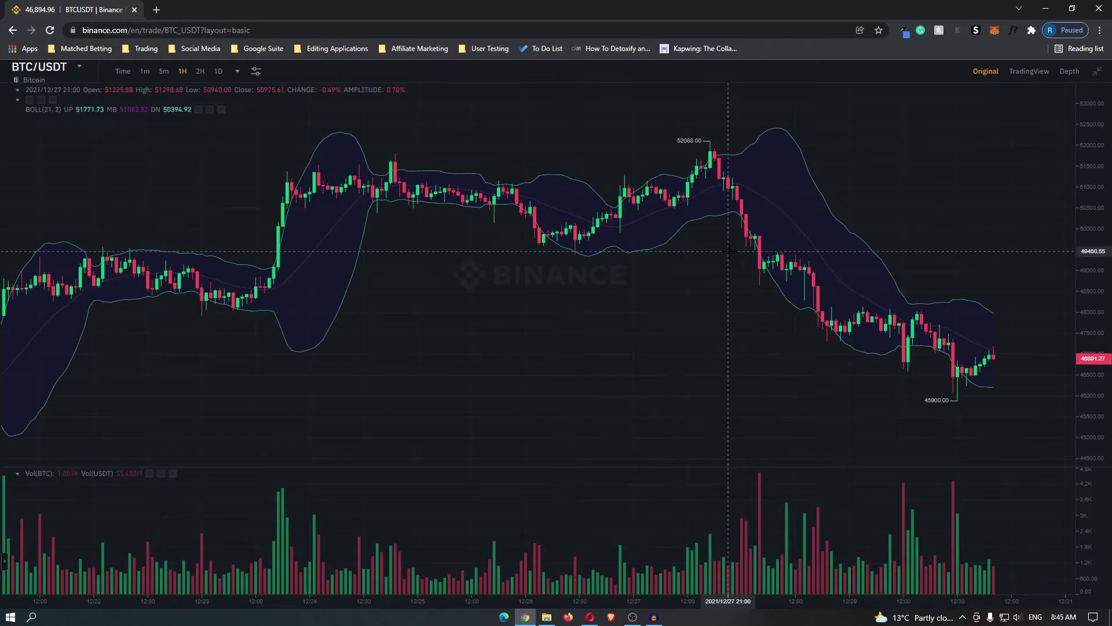
scroll(742, 244, "down", 3)
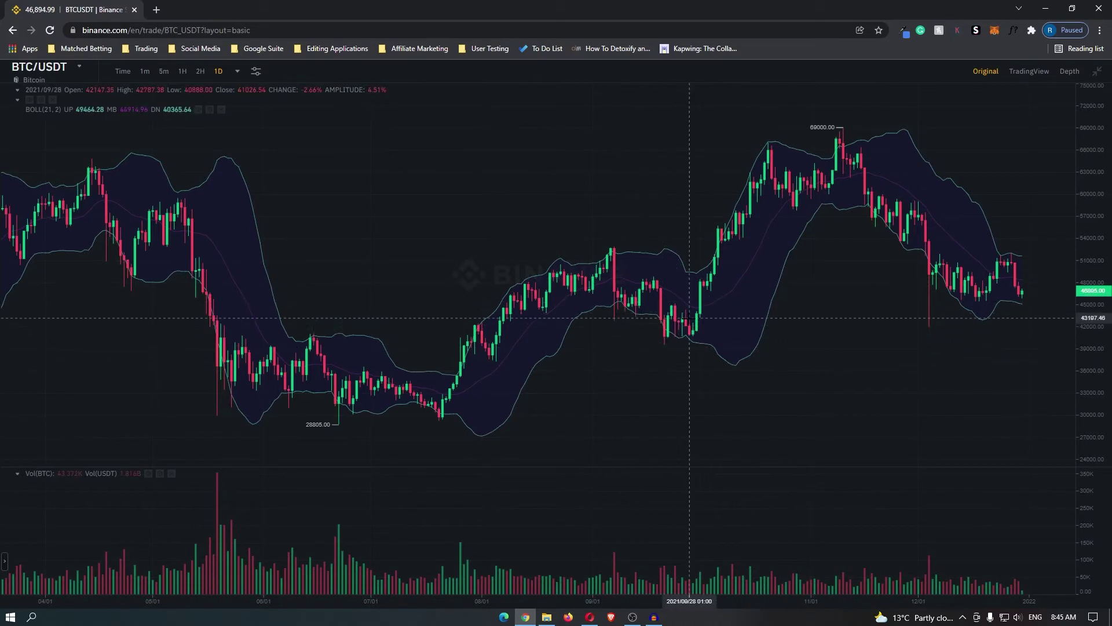
Step: Add the RSI sub-indicator to the chart and save the indicator settings
left_click(257, 73)
left_click(434, 239)
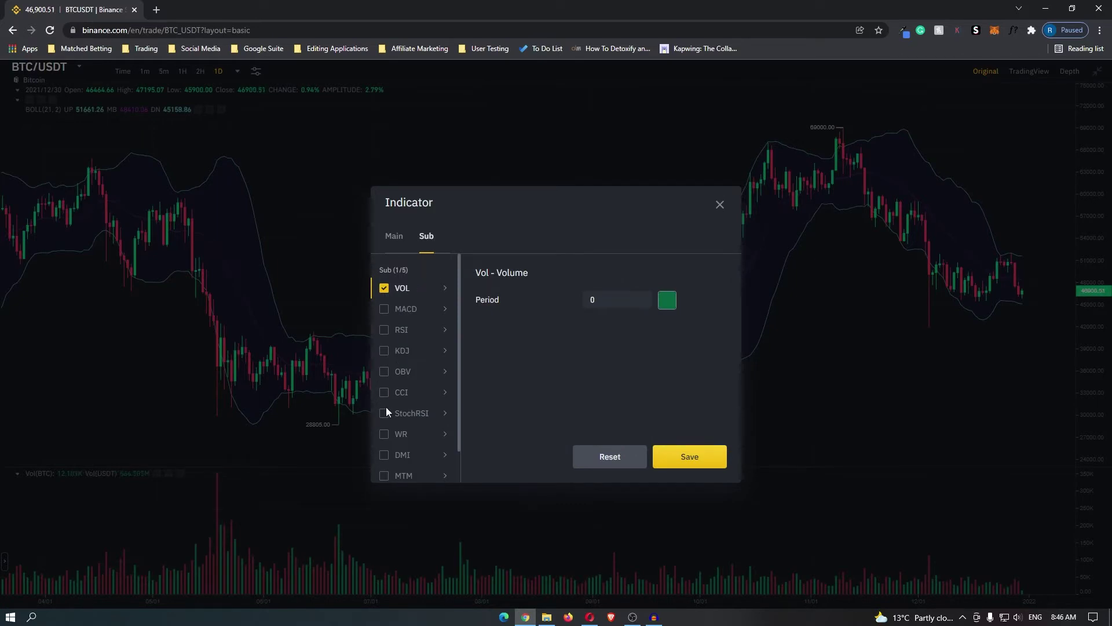
scroll(388, 420, "down", 1)
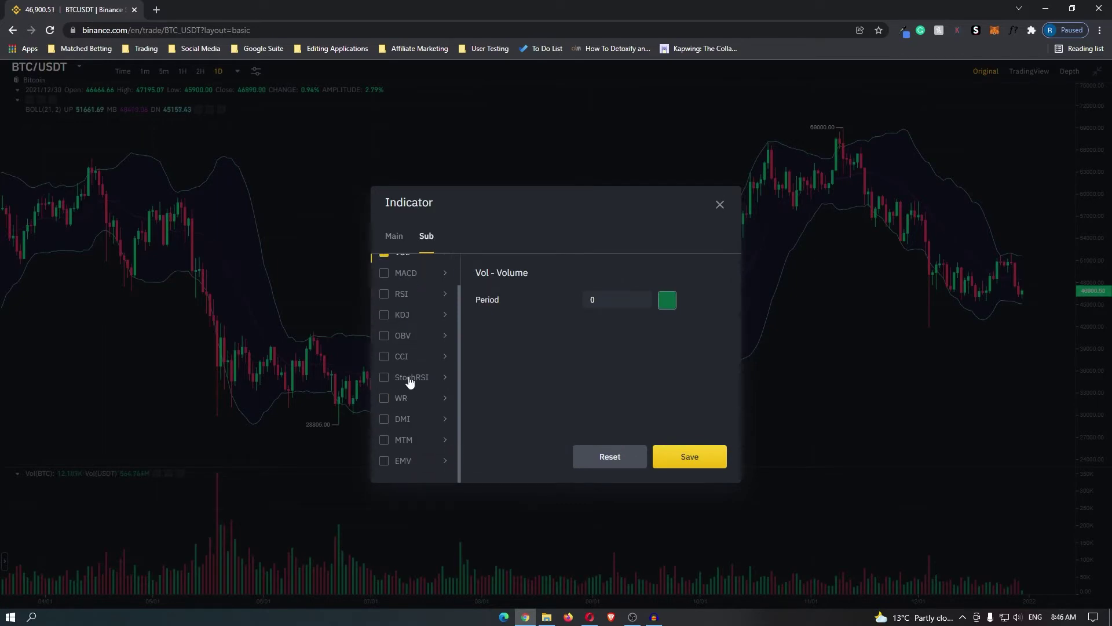
left_click(384, 295)
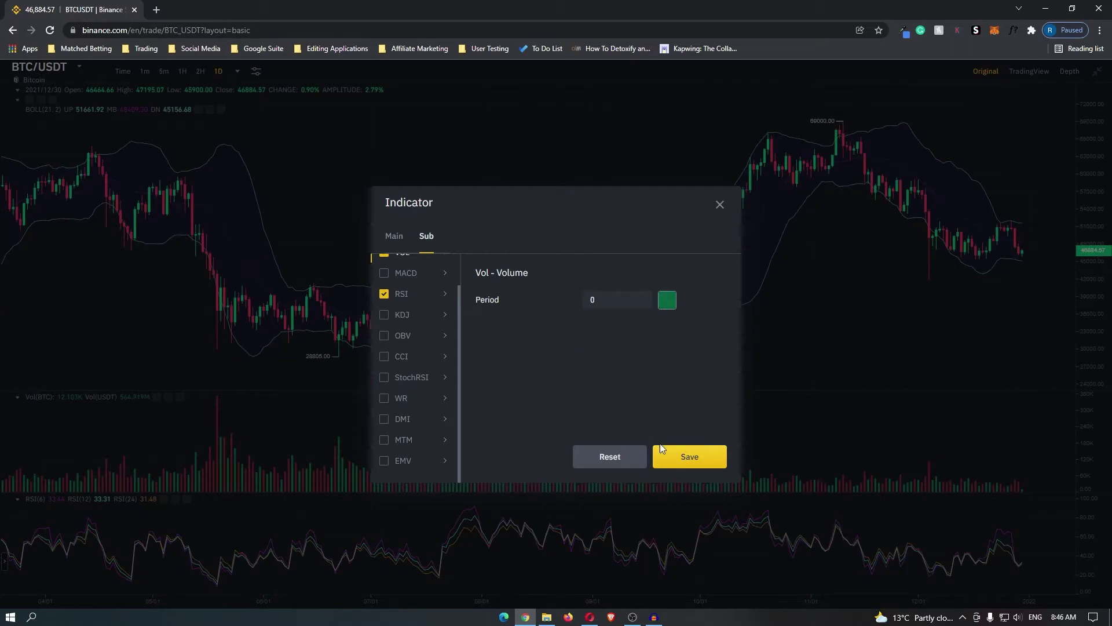
left_click(687, 463)
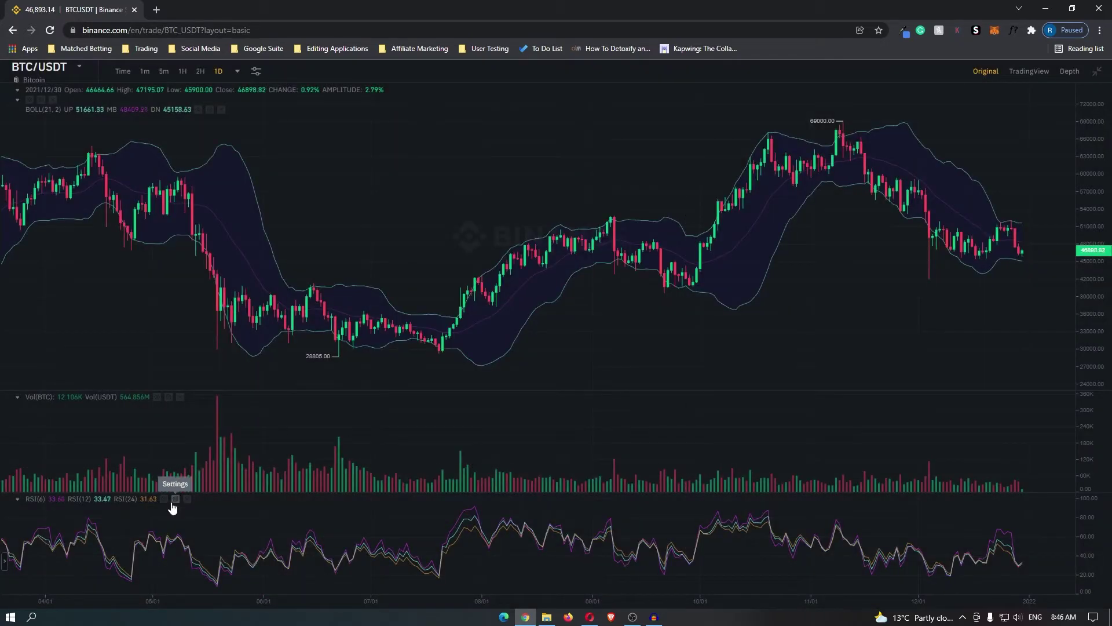
Step: Disable the 6 and 24 RSI lines, set the remaining RSI line's length to 14, and apply the settings
left_click(174, 499)
left_click(481, 358)
left_click(604, 330)
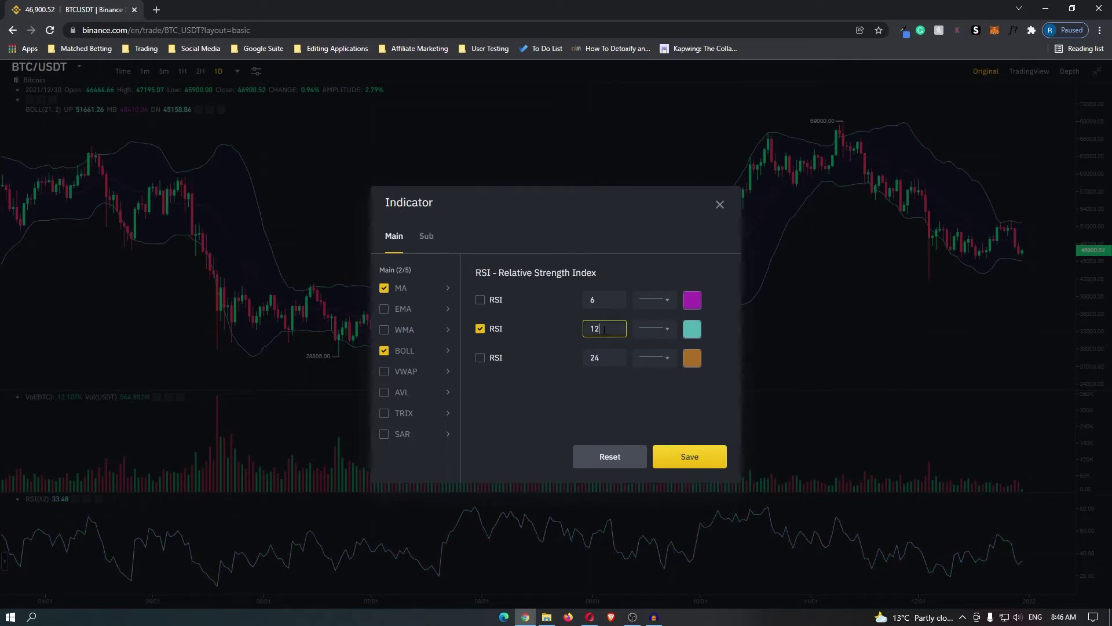
type("4")
key("Return")
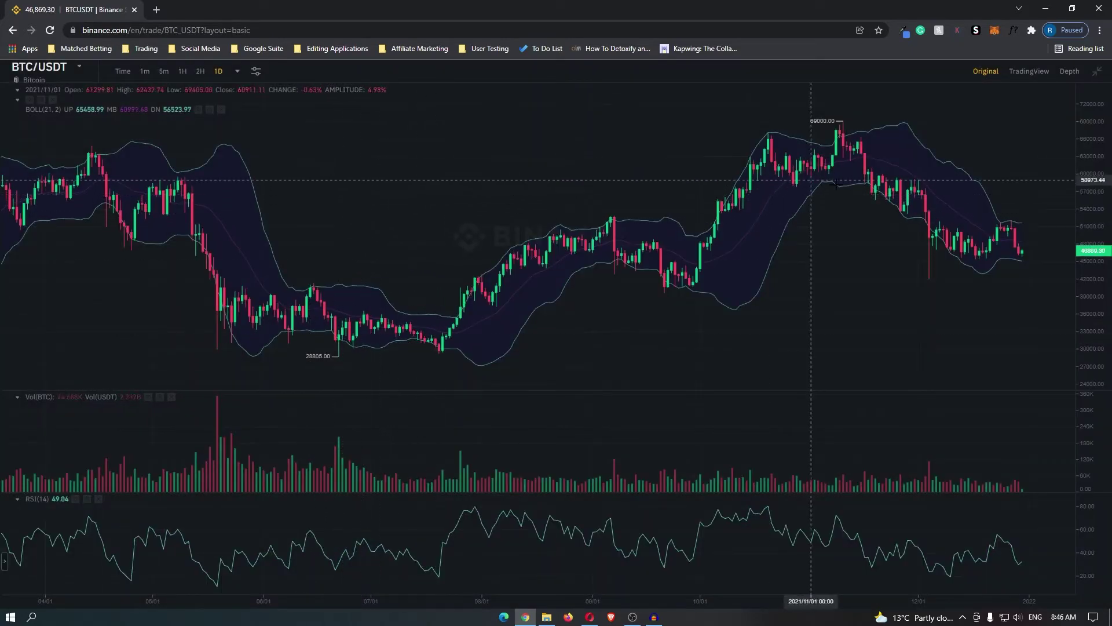
Step: Switch the chart to the TradingView version and dismiss the zoom tip
left_click(1027, 76)
left_click(985, 71)
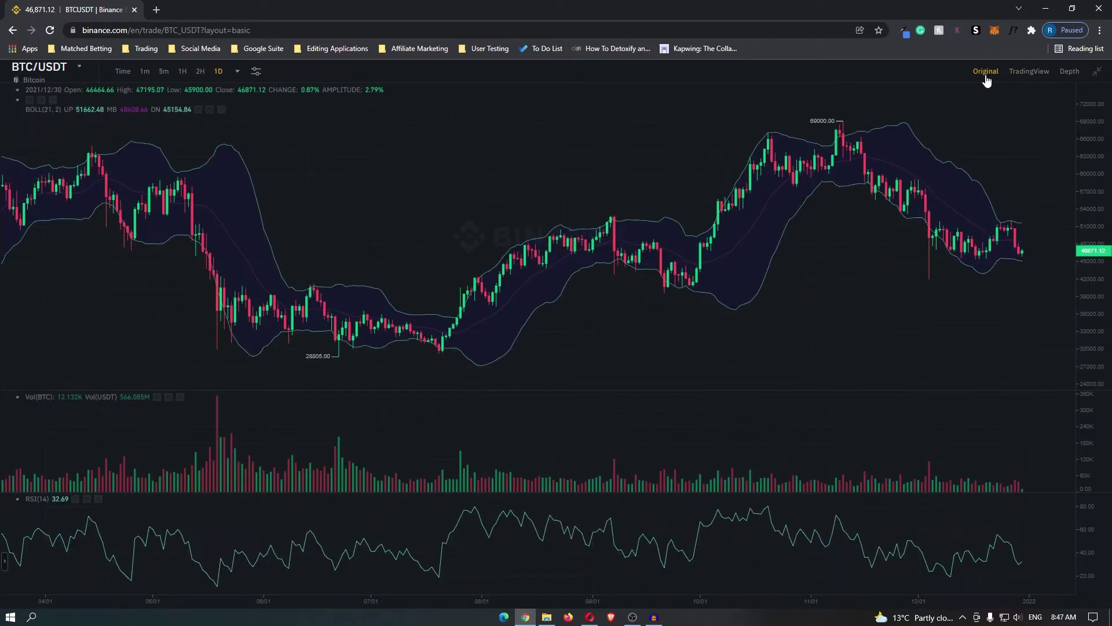
left_click(1020, 77)
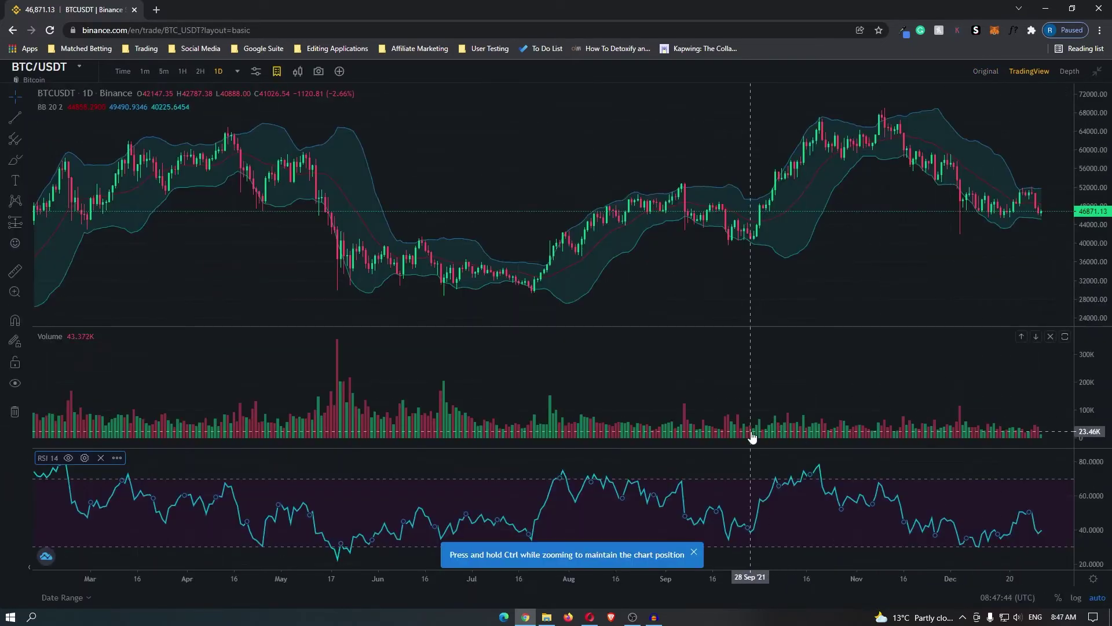
left_click(694, 552)
scroll(118, 164, "down", 1)
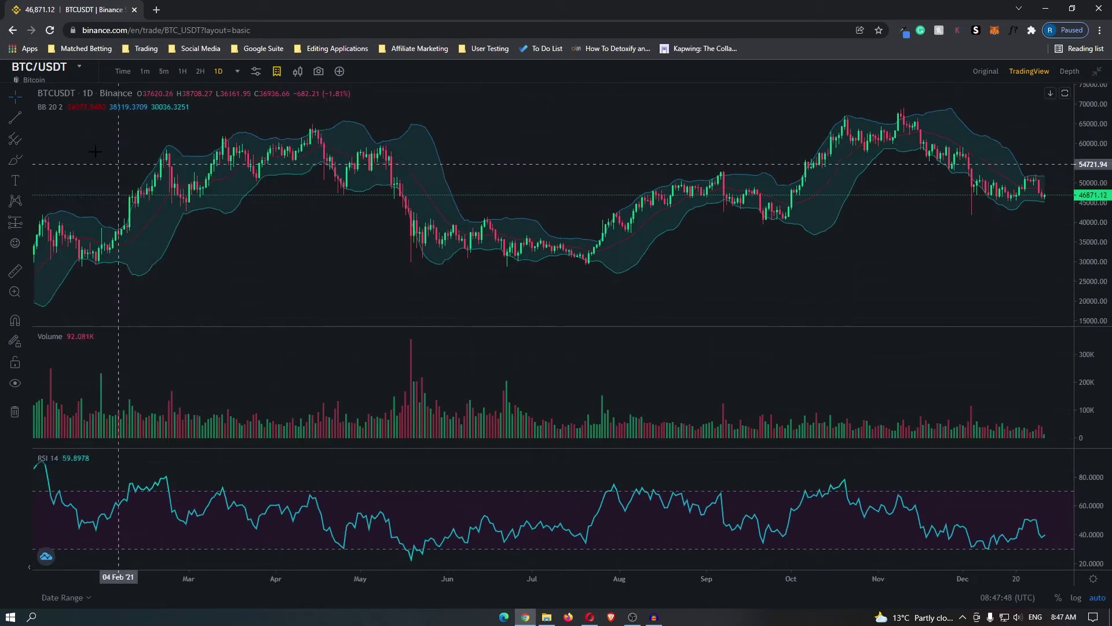
Step: With the Brush, circle the August to early September RSI highs, mark the drop after them, and circle September's price decline
left_click(15, 164)
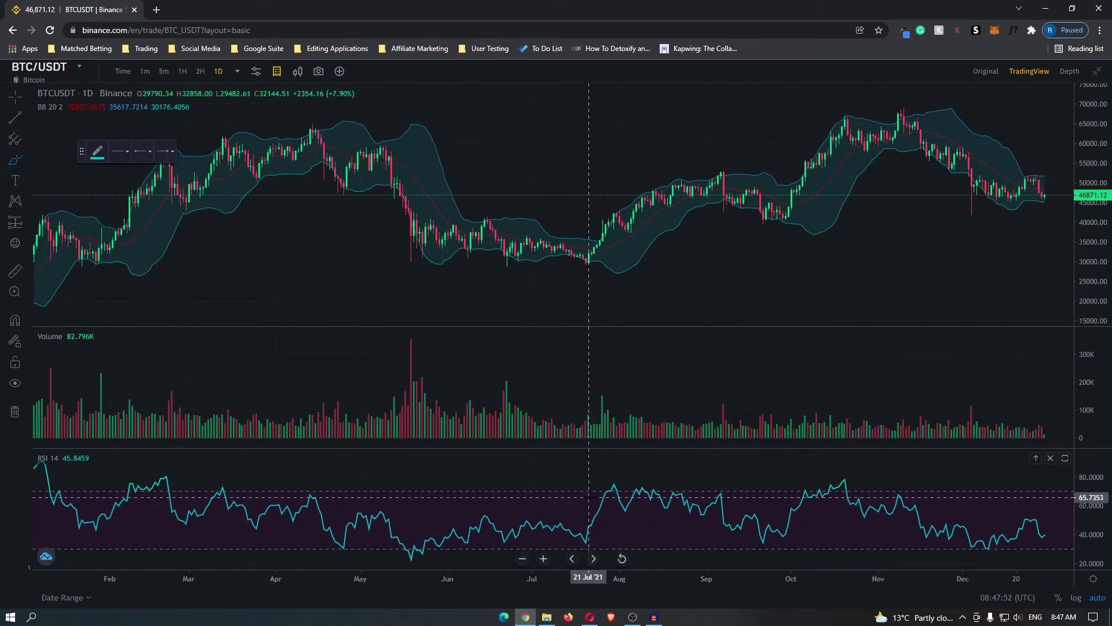
left_click_drag(593, 490, 727, 492)
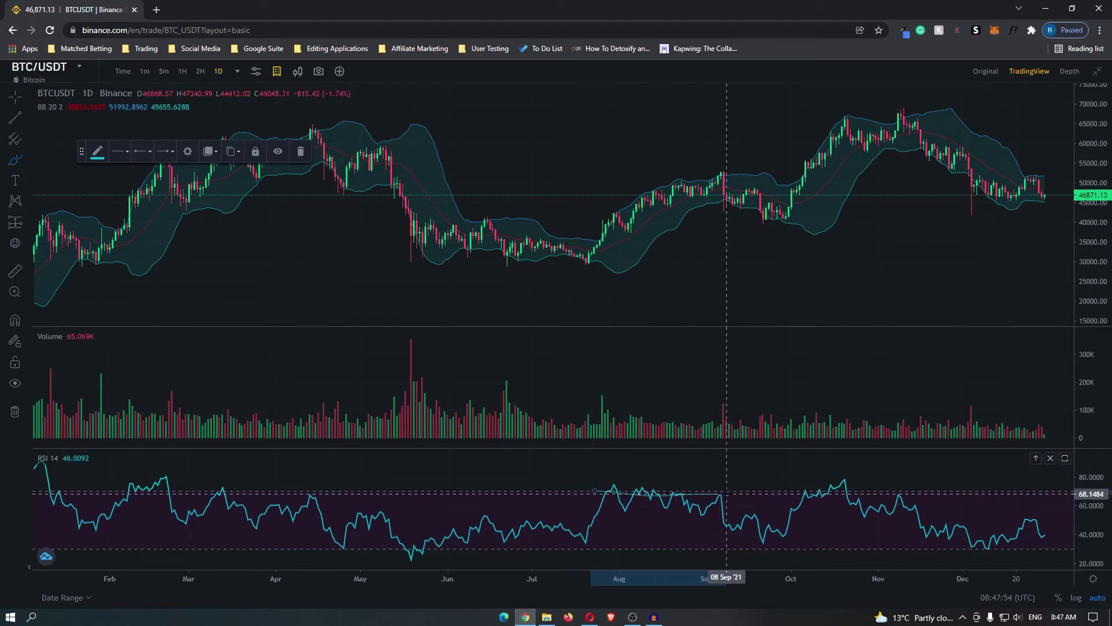
key("ctrl+z")
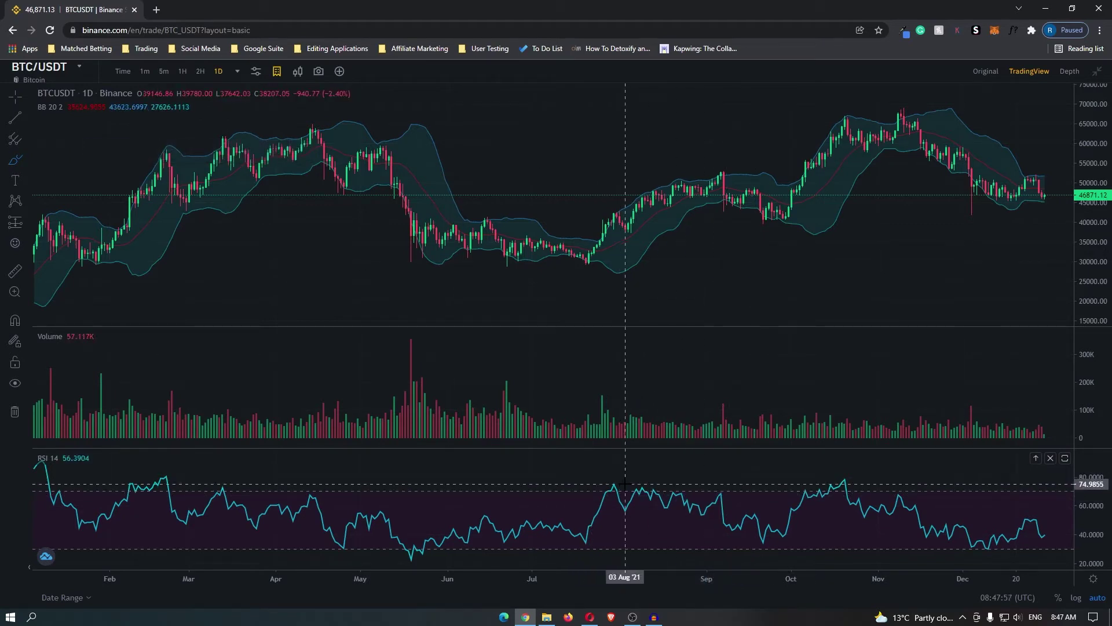
mouse_move(608, 473)
left_mouse_down()
mouse_move(652, 473)
mouse_move(654, 500)
mouse_move(612, 478)
left_mouse_up()
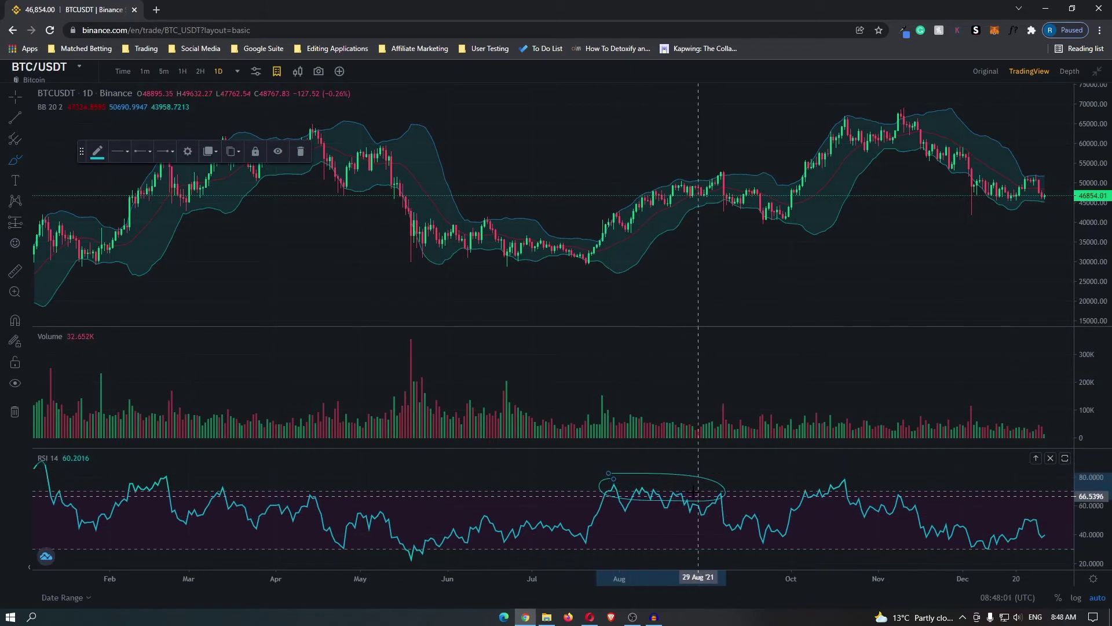
left_click_drag(727, 465, 768, 488)
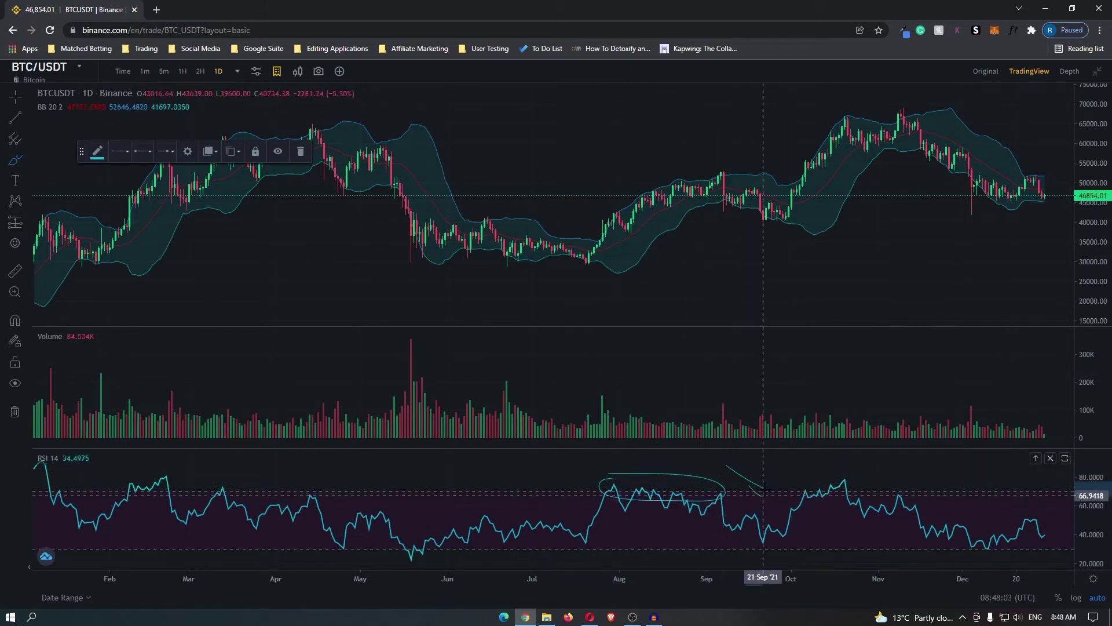
mouse_move(727, 162)
left_mouse_down()
mouse_move(738, 156)
mouse_move(765, 224)
mouse_move(725, 155)
left_mouse_up()
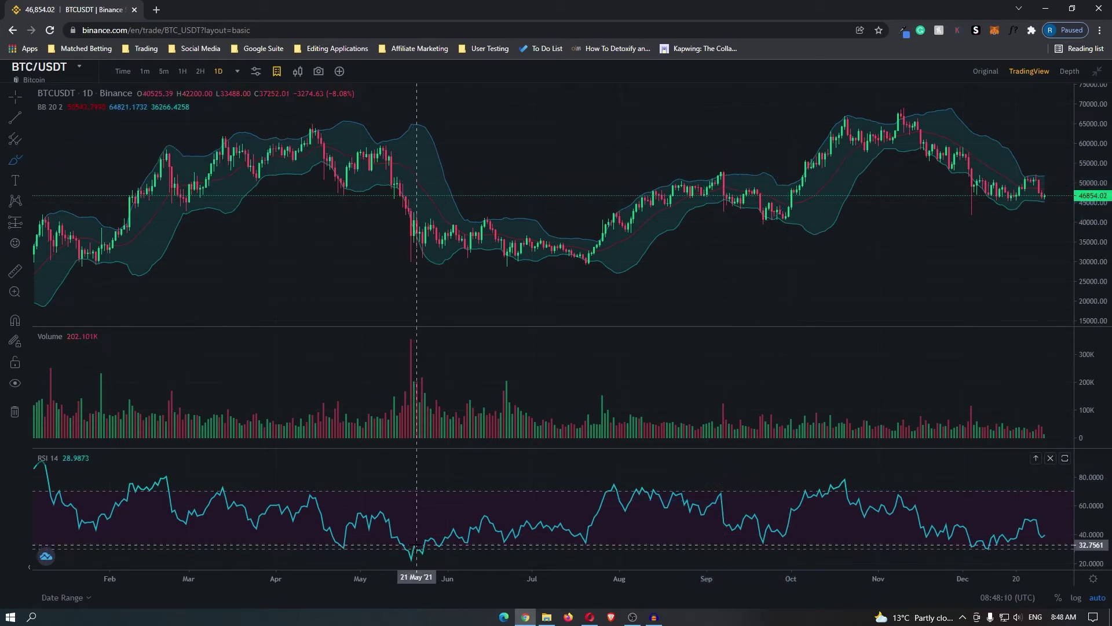
Step: Circle the late-May RSI low with the Brush, draw its recovery arrow, and circle the June to July price range
left_click_drag(416, 546, 419, 544)
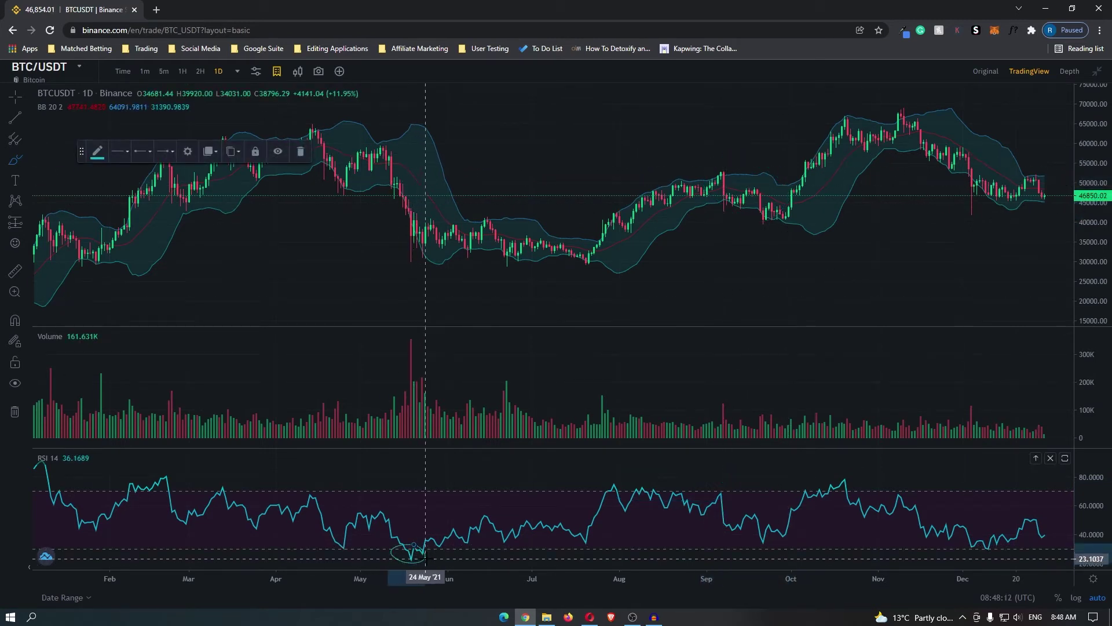
mouse_move(425, 558)
left_mouse_down()
mouse_move(423, 549)
mouse_move(509, 531)
mouse_move(496, 525)
mouse_move(488, 543)
left_mouse_up()
mouse_move(447, 214)
left_mouse_down()
mouse_move(414, 255)
mouse_move(546, 275)
mouse_move(597, 246)
mouse_move(509, 218)
mouse_move(433, 219)
left_mouse_up()
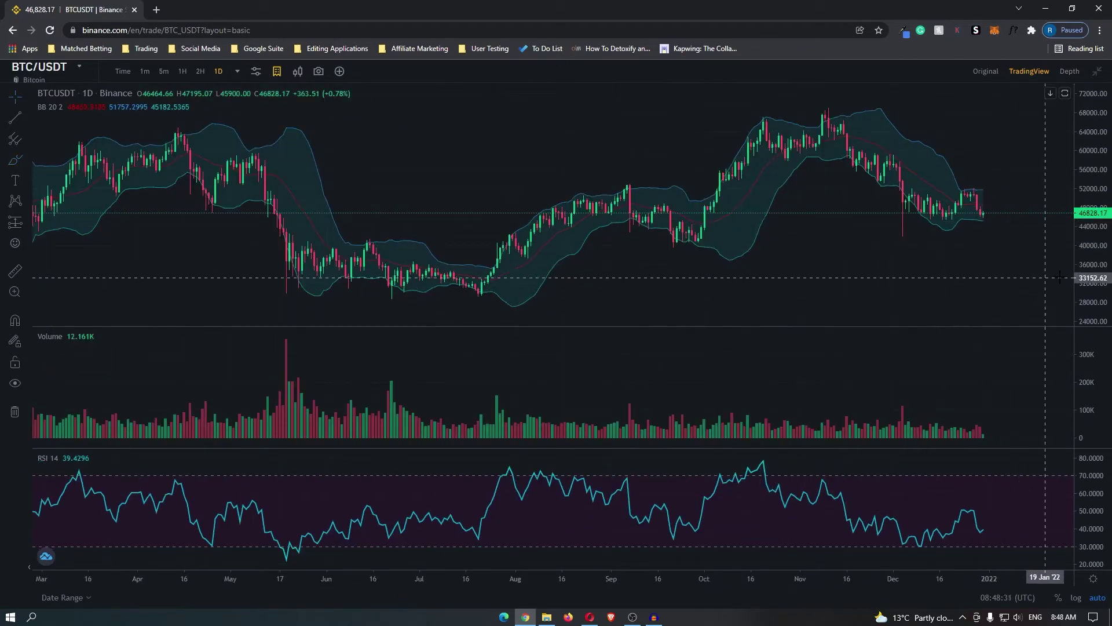
Step: Clear the brush drawings from the chart and rescale the price axis around the more recent candles
left_click_drag(1092, 271, 1096, 254)
left_click_drag(1025, 262, 995, 283)
scroll(1013, 283, "up", 1)
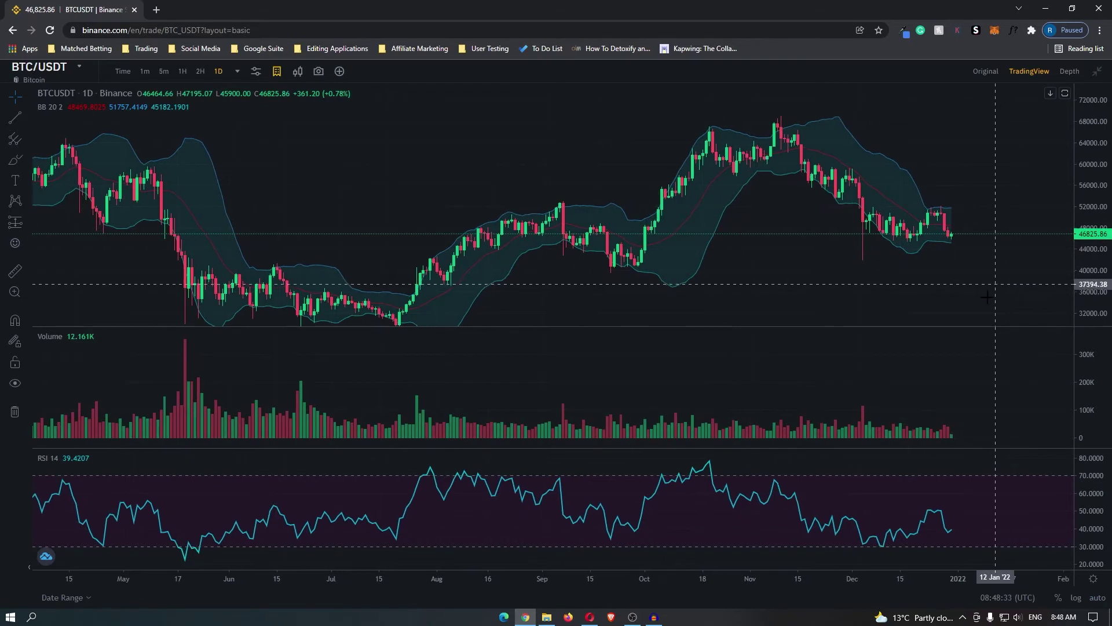
Step: Circle the October price peak near the upper Bollinger Band and the matching RSI peak above 70 with the Brush
left_click(25, 143)
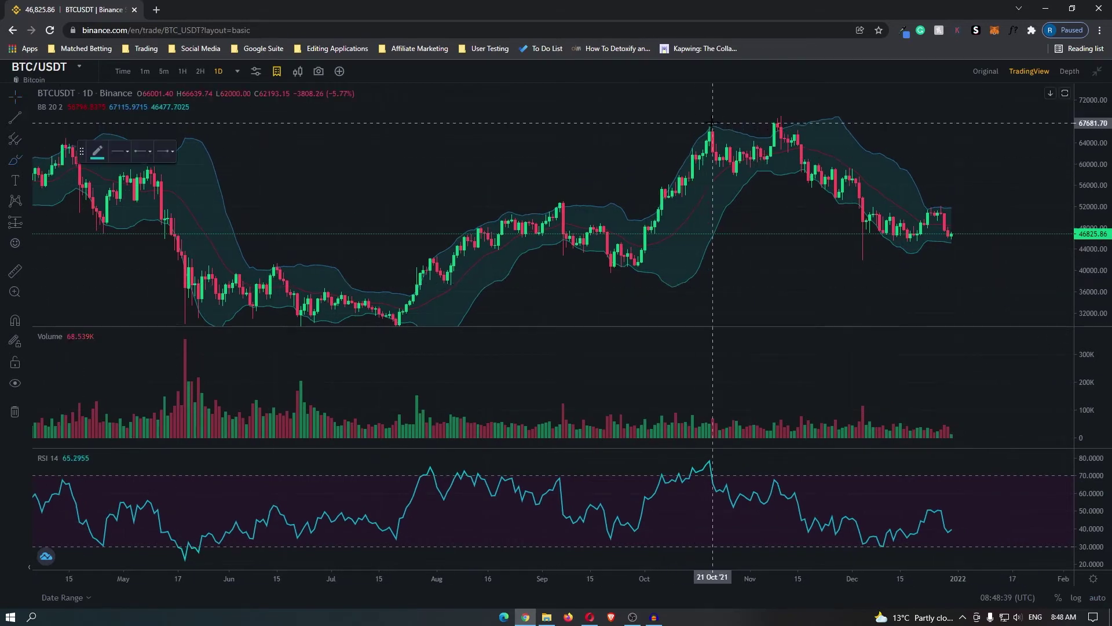
left_click(712, 123)
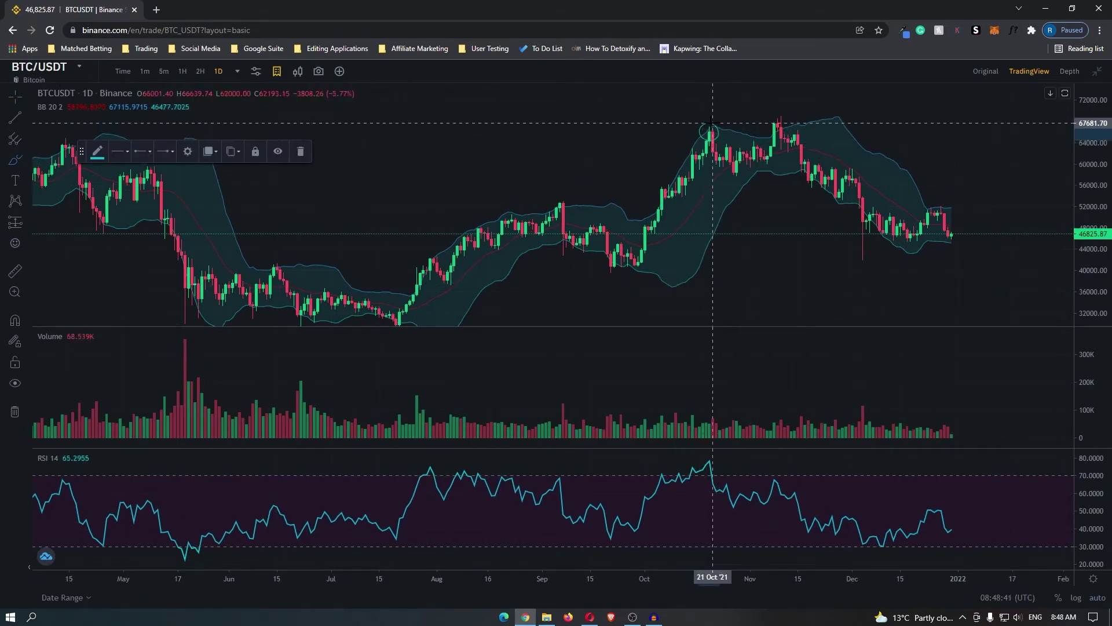
mouse_move(712, 456)
left_mouse_down()
mouse_move(682, 472)
mouse_move(726, 470)
left_mouse_up()
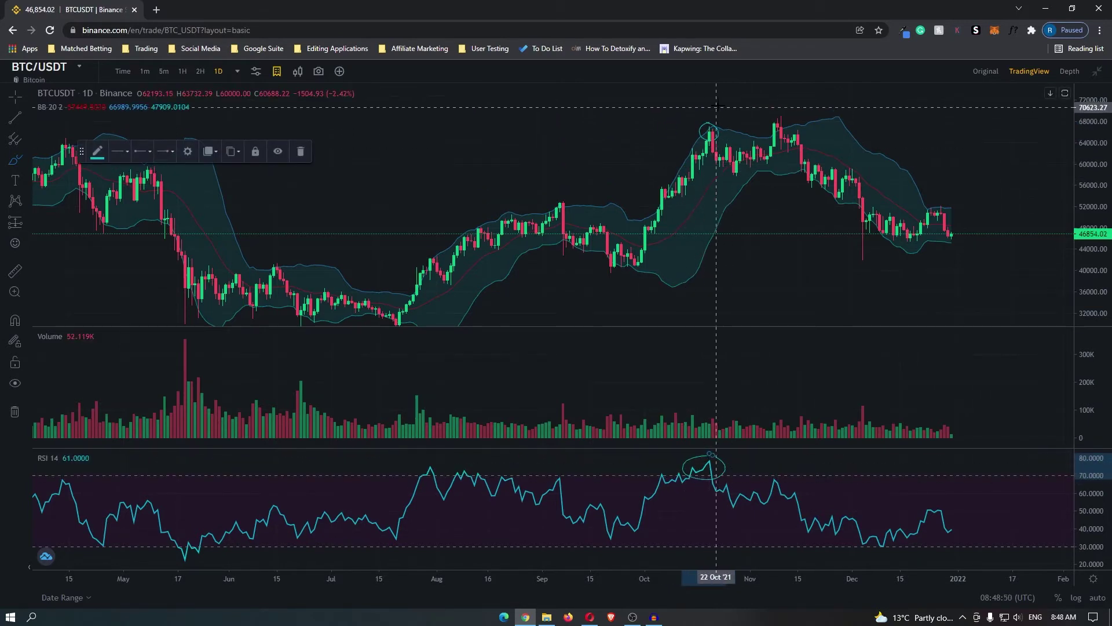
left_click_drag(719, 101, 777, 114)
key("ctrl+z")
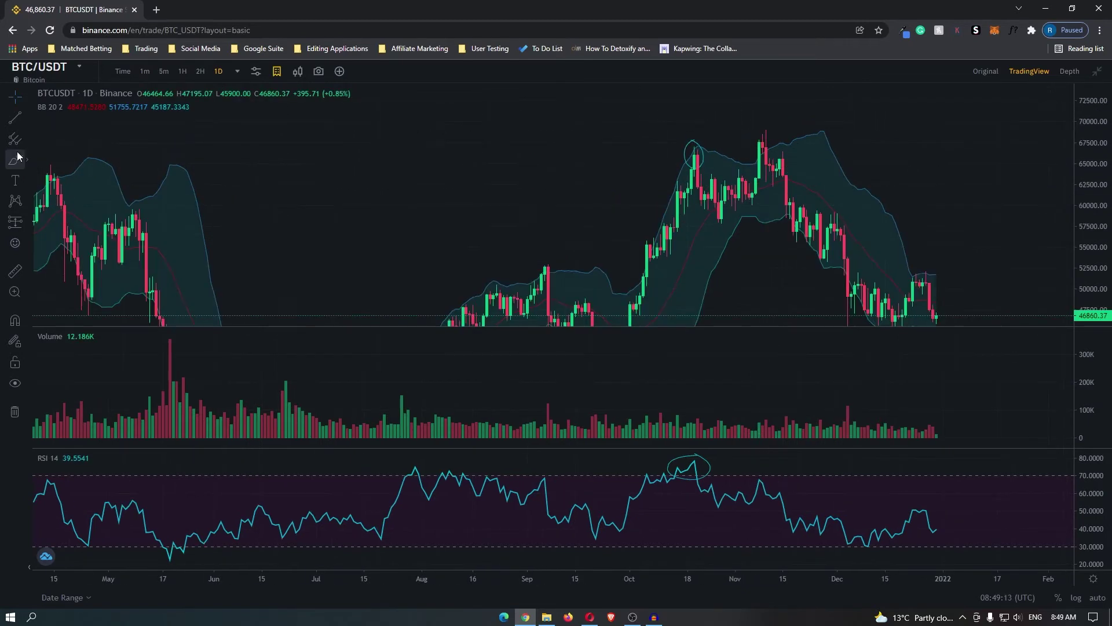
left_click(17, 158)
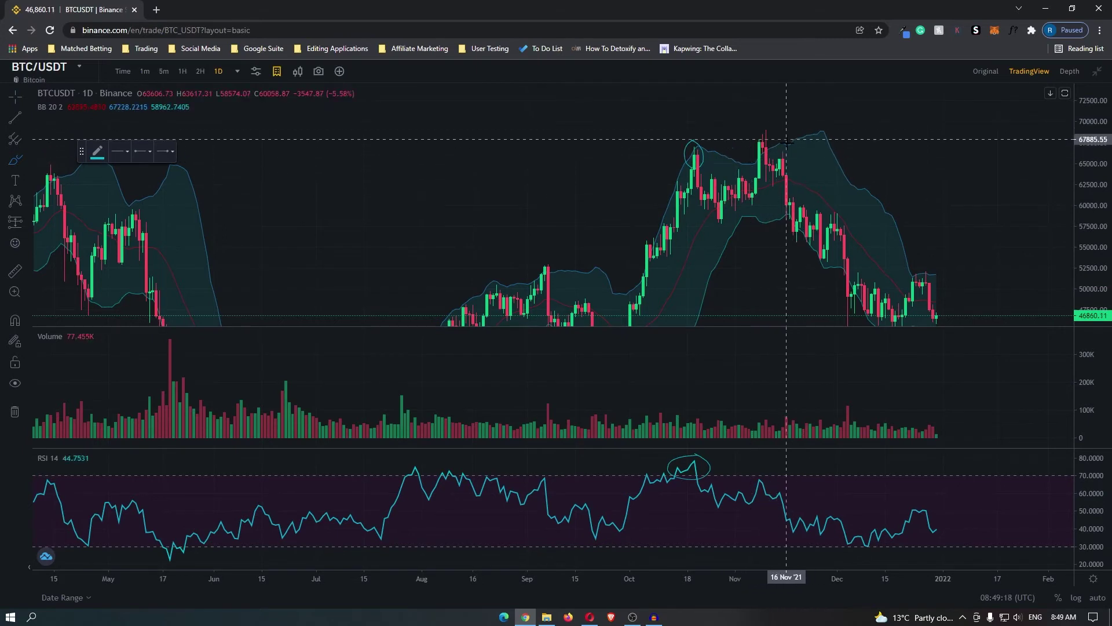
Step: Delete the Brush circles on the October price and RSI peaks, and rescale the price axis to fit the full range
left_click(22, 99)
left_click_drag(935, 237, 884, 184)
scroll(955, 207, "down", 1)
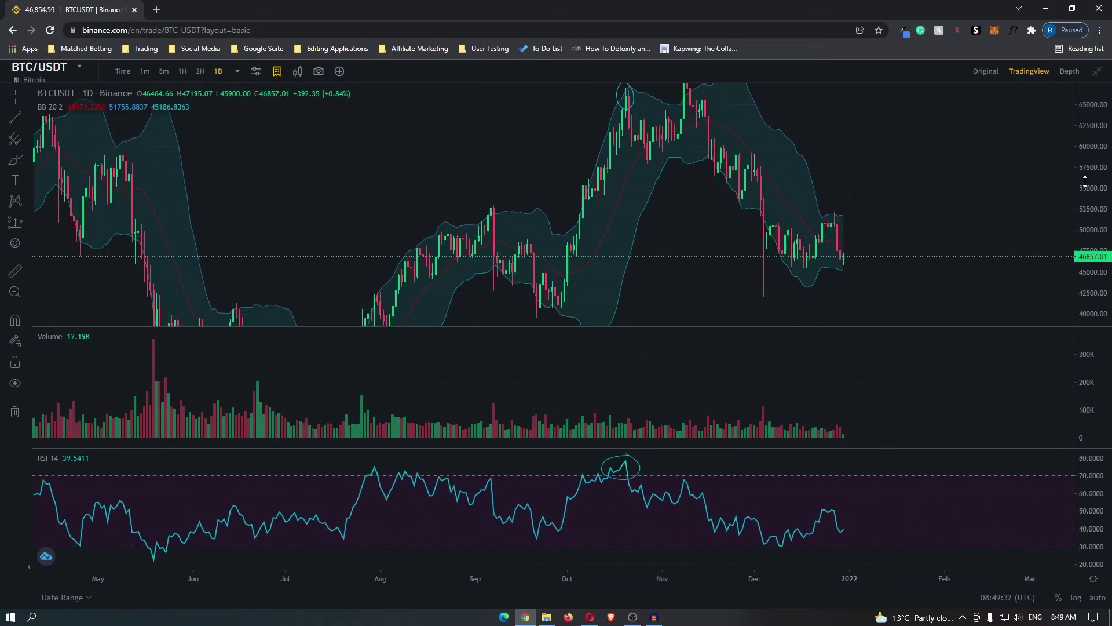
left_click_drag(1084, 183, 1079, 250)
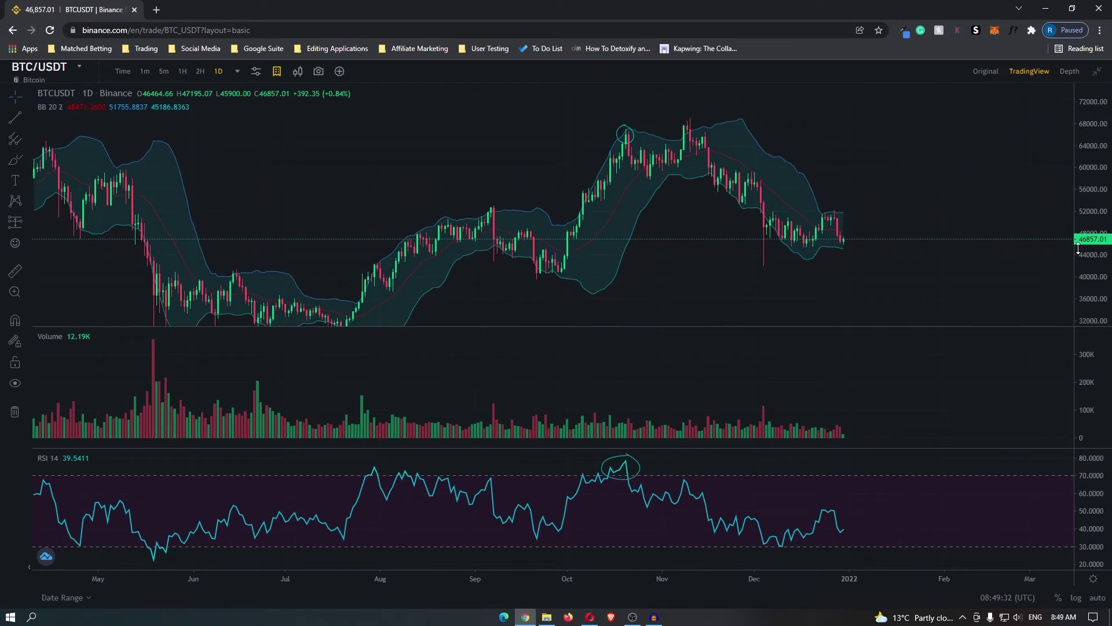
left_click(638, 468)
key("Delete")
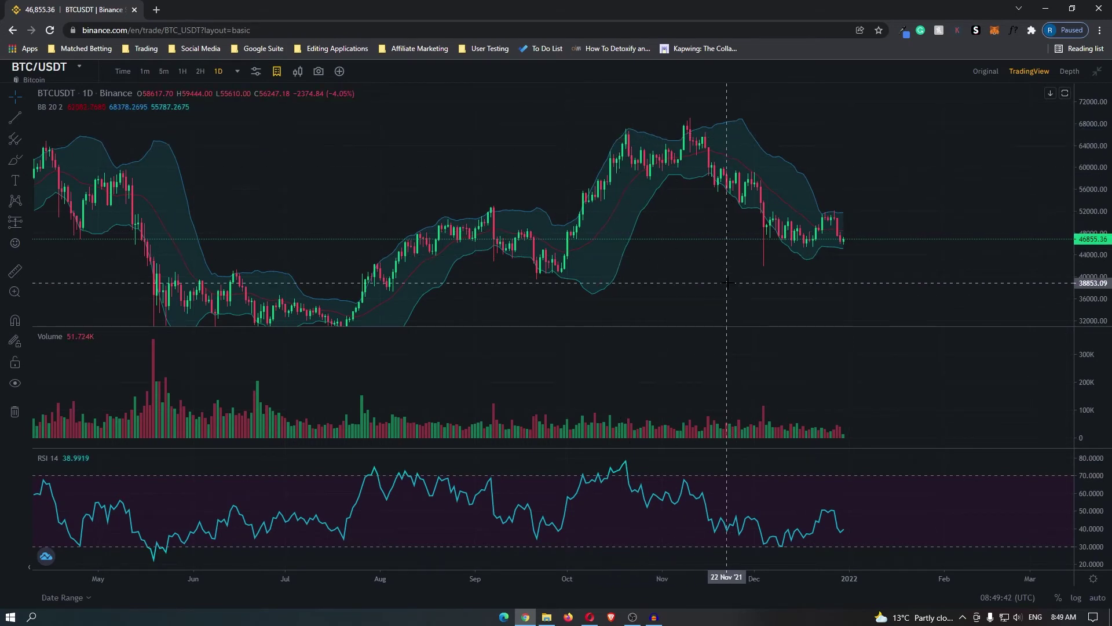
Step: Draw a trend line across the October and November price highs, from 19 Oct to 15 Nov '21, and remove the Bollinger Bands indicator
scroll(727, 282, "up", 5)
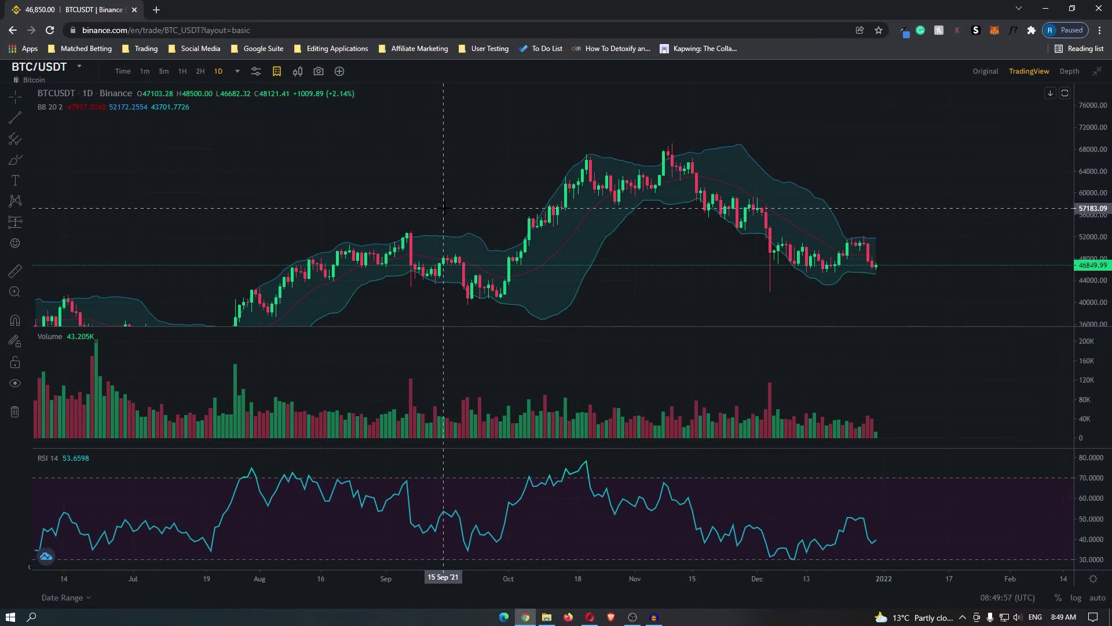
left_click(573, 156)
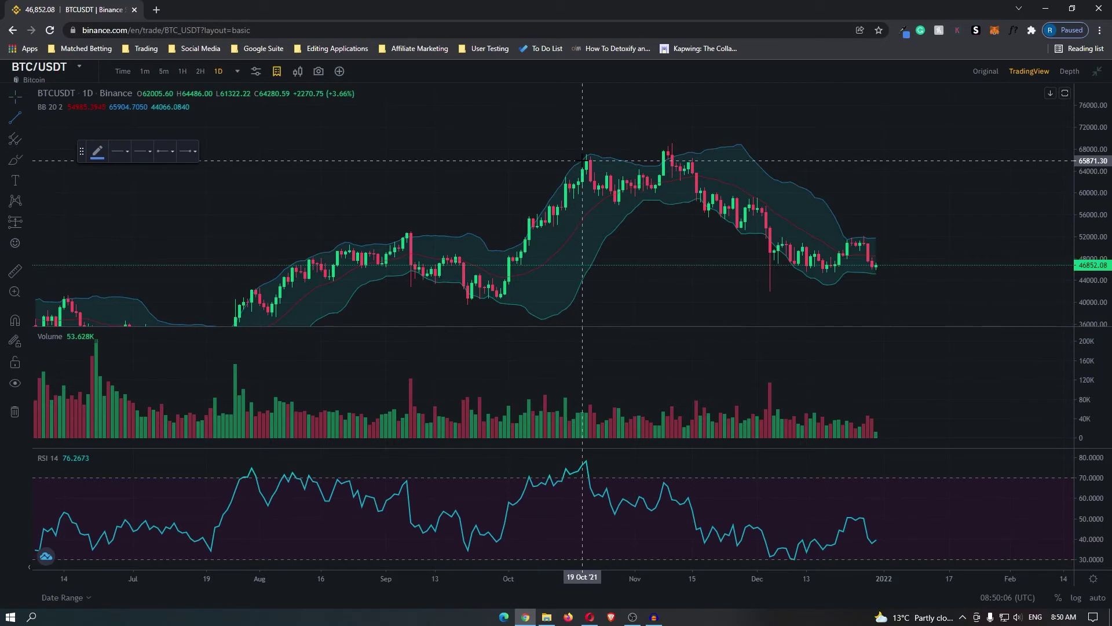
left_click(692, 144)
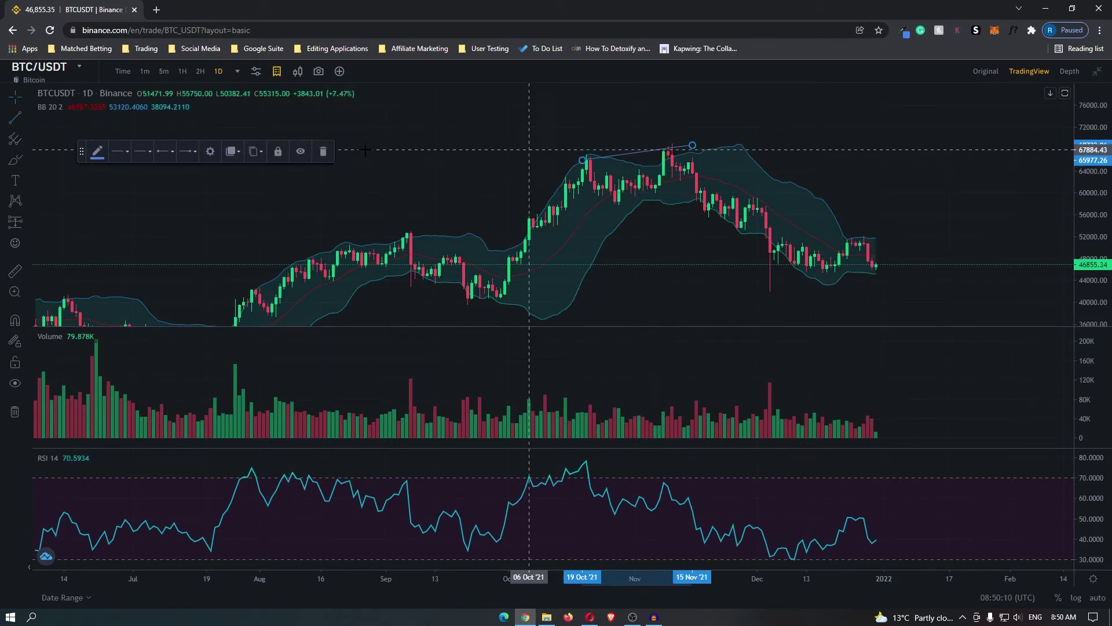
left_click(105, 112)
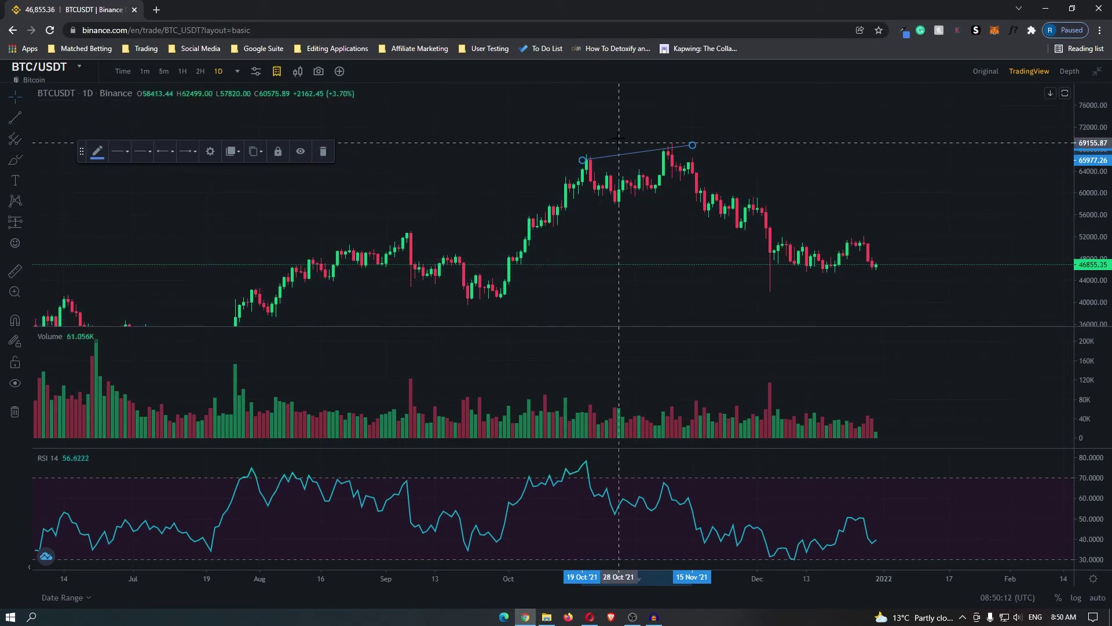
left_click_drag(662, 210, 686, 219)
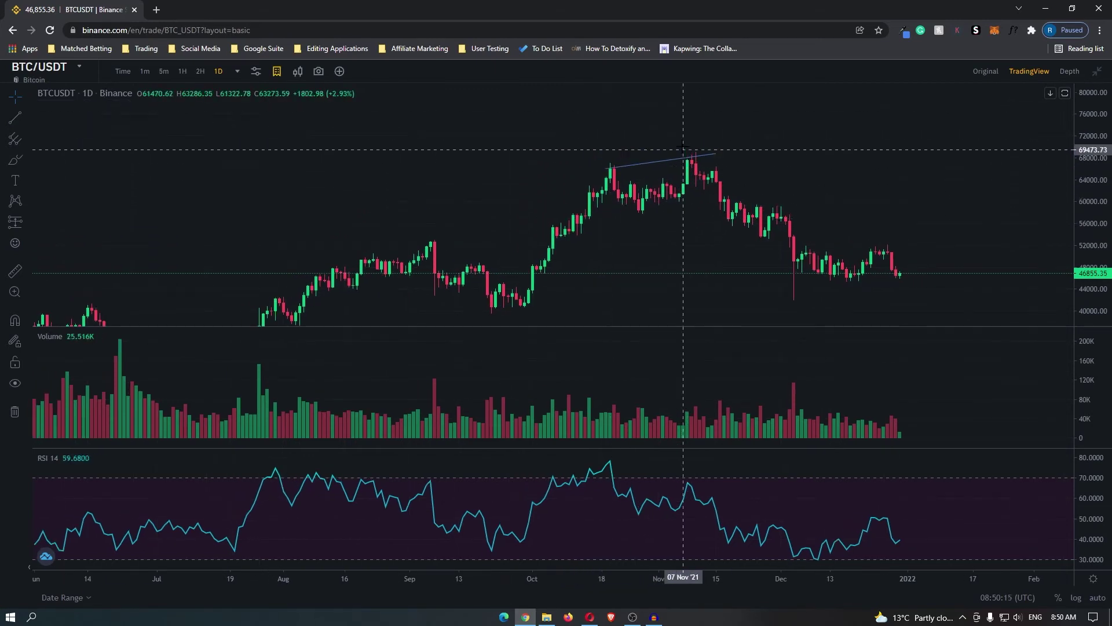
Step: Draw a falling trend line across the matching October and November peaks on the RSI
left_click(15, 118)
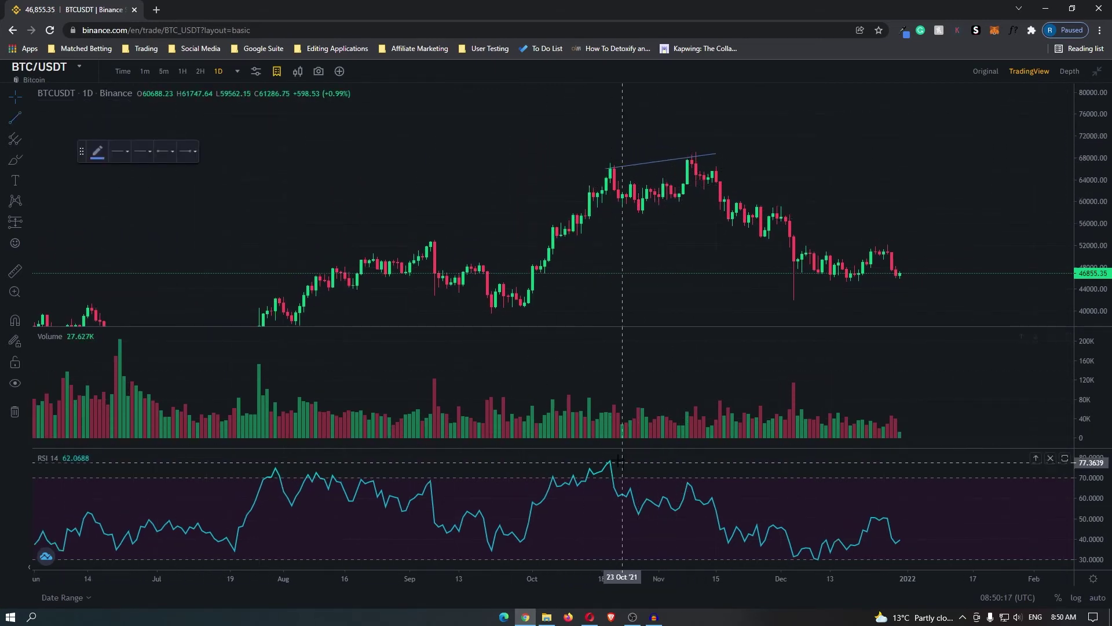
left_click(610, 458)
left_click(715, 491)
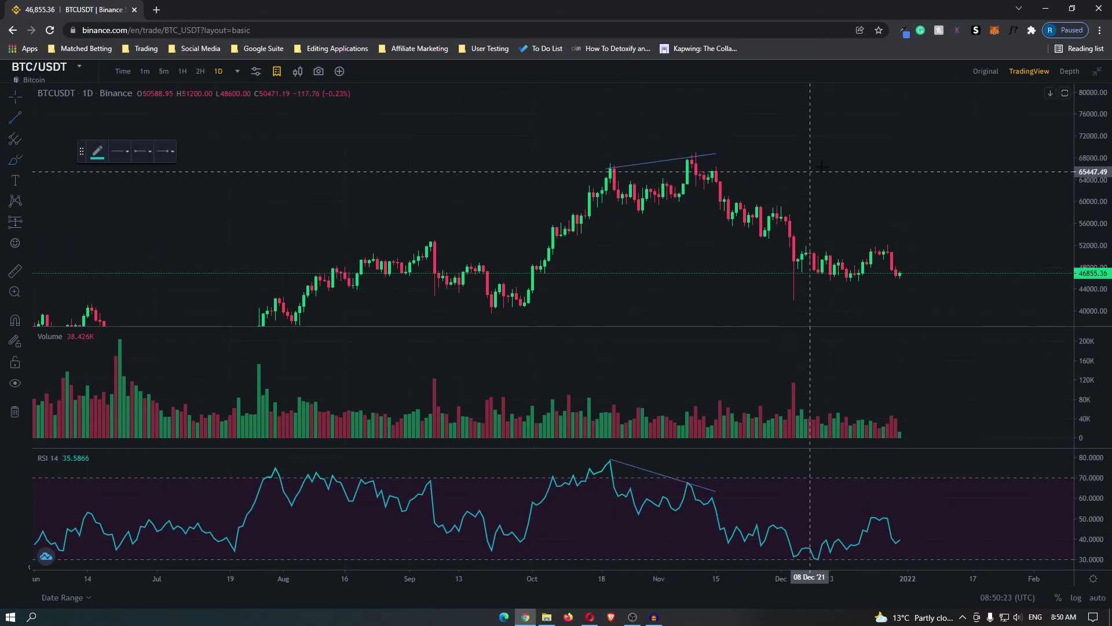
Step: With the Brush, draw a downward arrow beside the November to December price decline and circle that decline
mouse_move(747, 140)
left_mouse_down()
mouse_move(810, 215)
mouse_move(823, 194)
left_mouse_up()
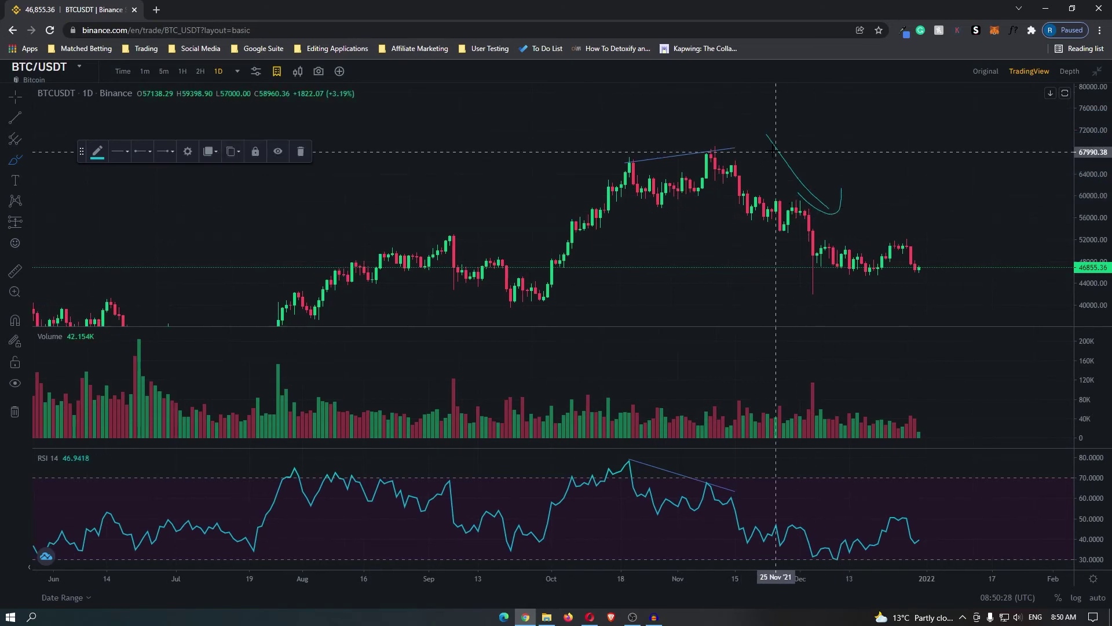
mouse_move(773, 152)
left_mouse_down()
mouse_move(728, 239)
mouse_move(874, 283)
mouse_move(842, 202)
mouse_move(773, 152)
left_mouse_up()
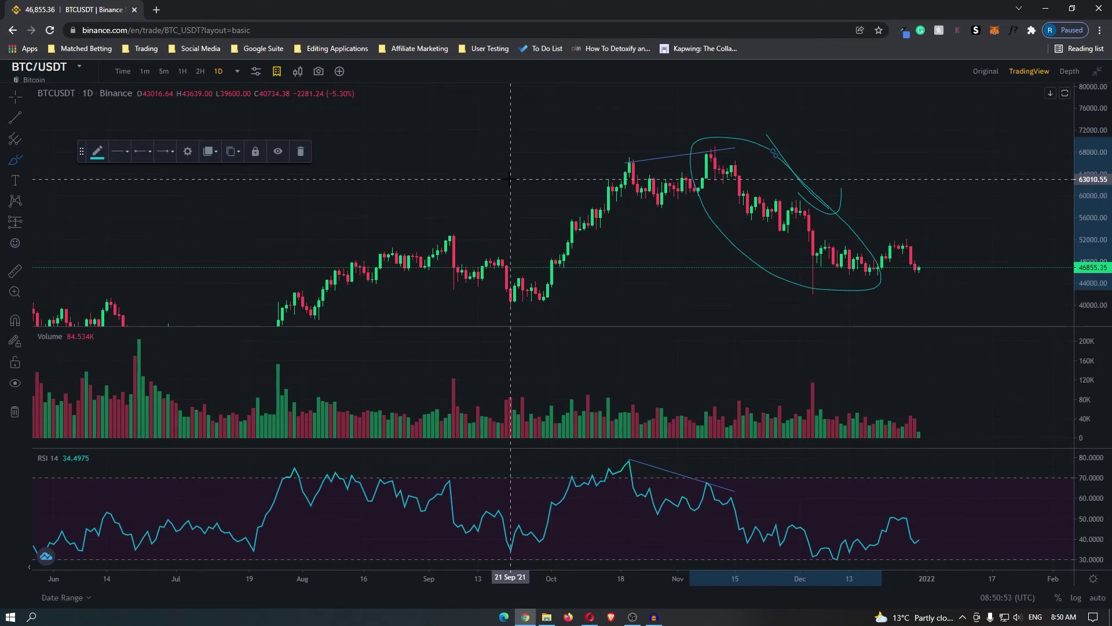
left_click(518, 172)
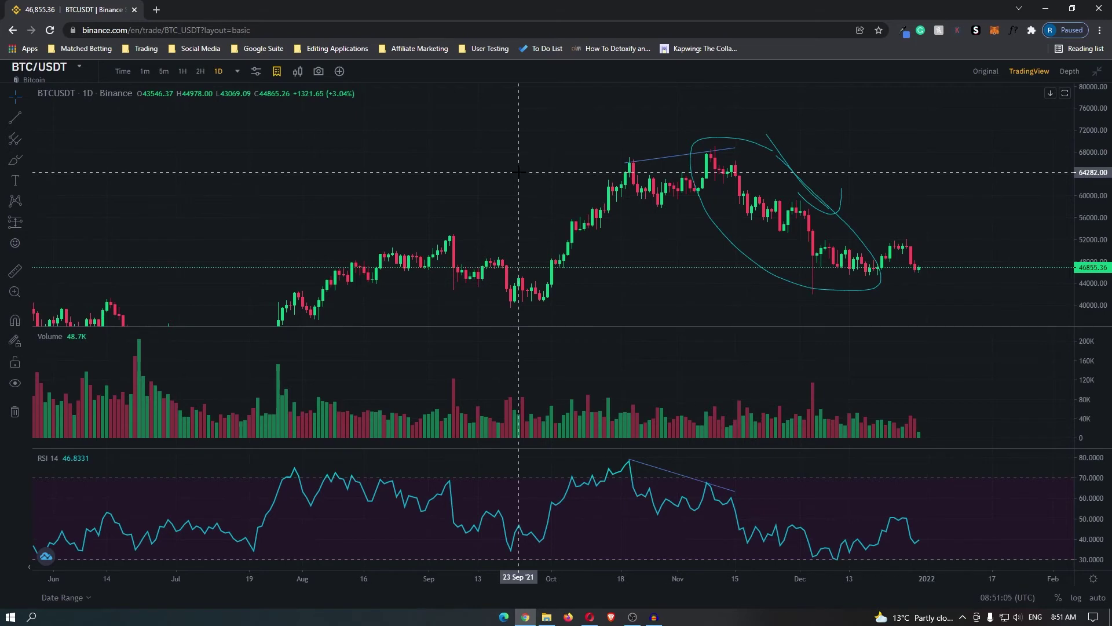
Step: Connect the late-September price lows and the matching RSI lows with trend lines, and circle the October price rally with the Brush
key("alt+t")
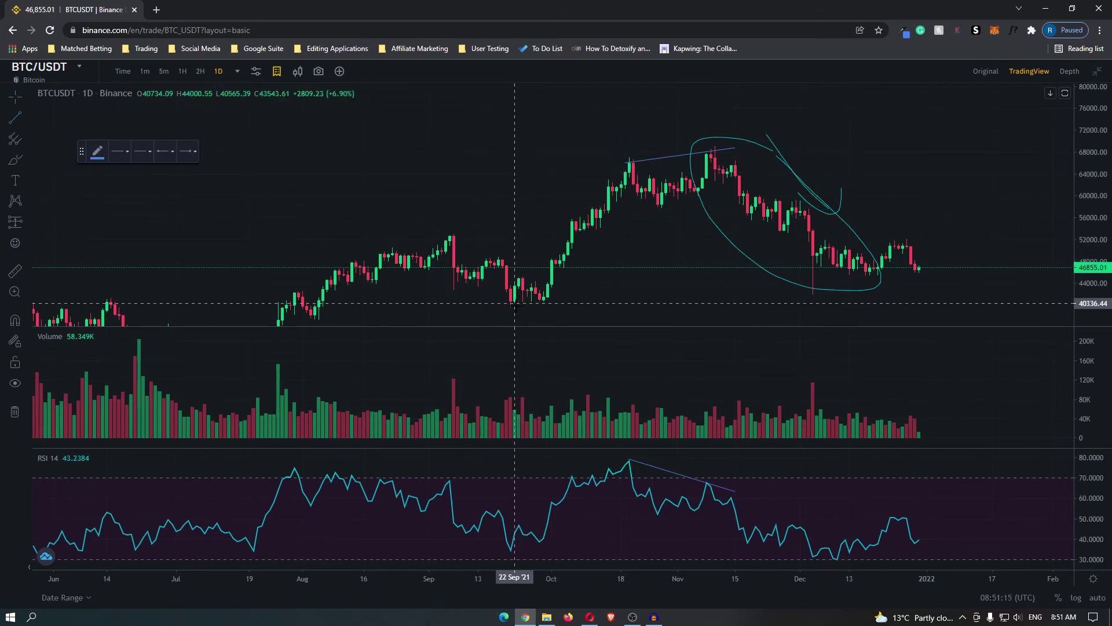
left_click(498, 304)
left_click(568, 303)
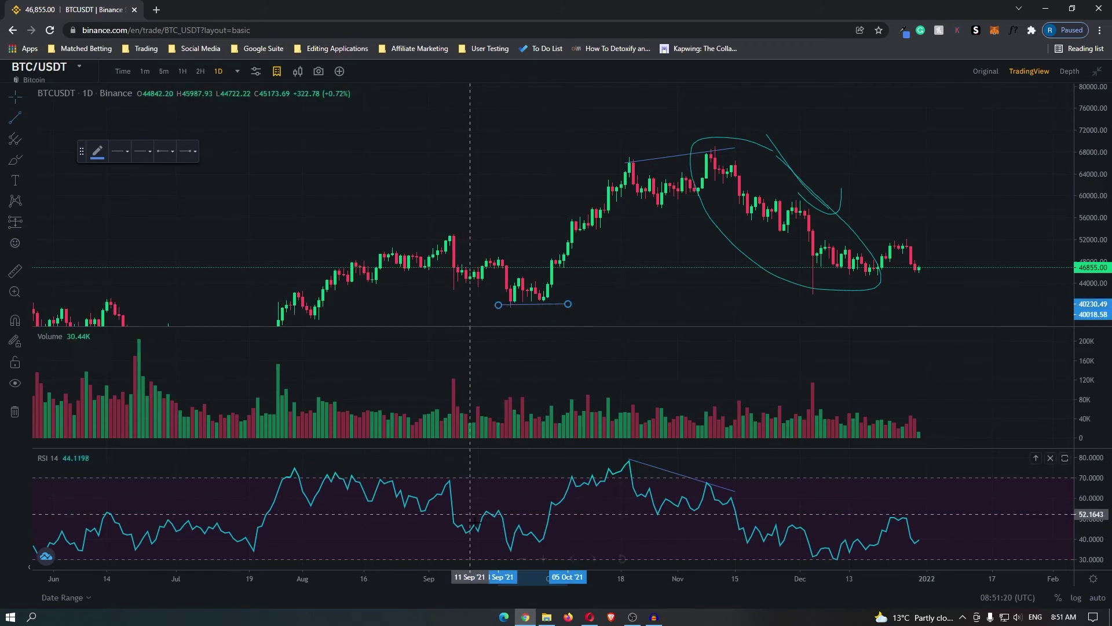
left_click(511, 553)
left_click(568, 528)
left_click(17, 160)
mouse_move(518, 307)
left_mouse_down()
mouse_move(632, 186)
mouse_move(596, 157)
mouse_move(506, 277)
mouse_move(520, 304)
mouse_move(543, 311)
left_mouse_up()
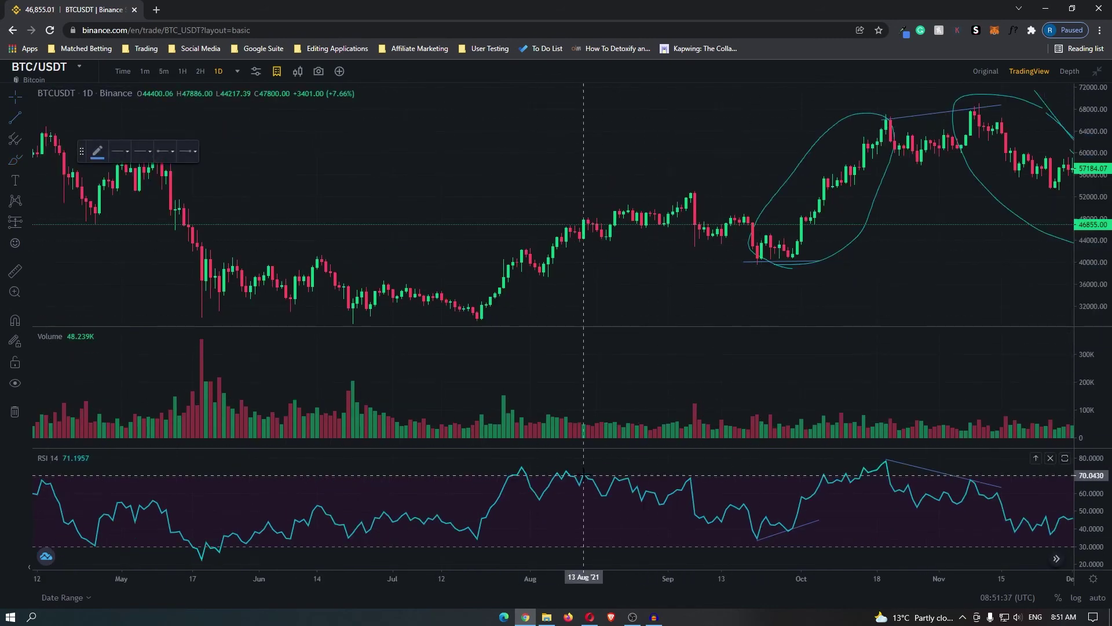
Step: Draw a trend line across the August to early September price highs, and mark the matching RSI range and price drop with the Brush
left_click_drag(624, 210, 717, 186)
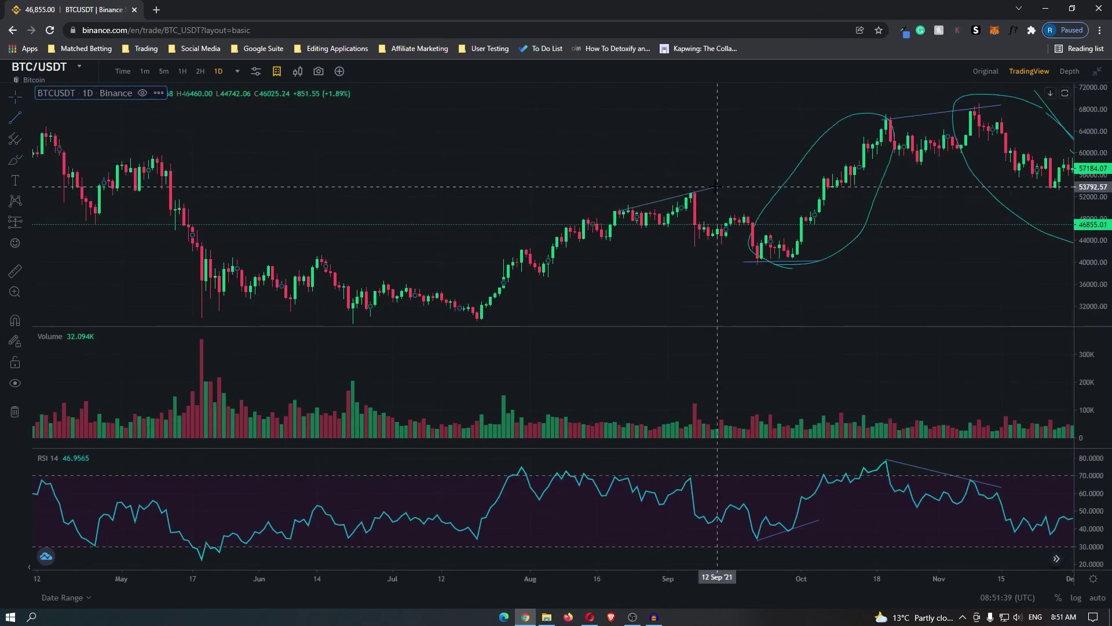
mouse_move(621, 466)
left_mouse_down()
mouse_move(607, 497)
mouse_move(691, 512)
mouse_move(688, 489)
mouse_move(632, 464)
left_mouse_up()
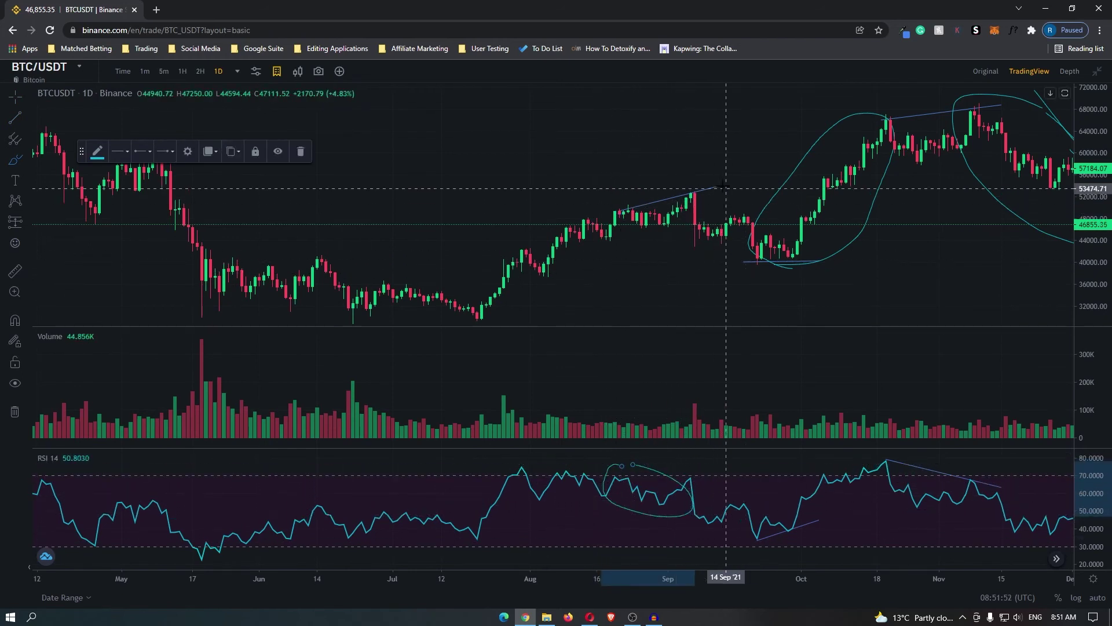
mouse_move(721, 195)
left_mouse_down()
mouse_move(753, 219)
mouse_move(761, 208)
mouse_move(689, 209)
mouse_move(704, 249)
mouse_move(795, 267)
mouse_move(805, 212)
mouse_move(757, 192)
left_mouse_up()
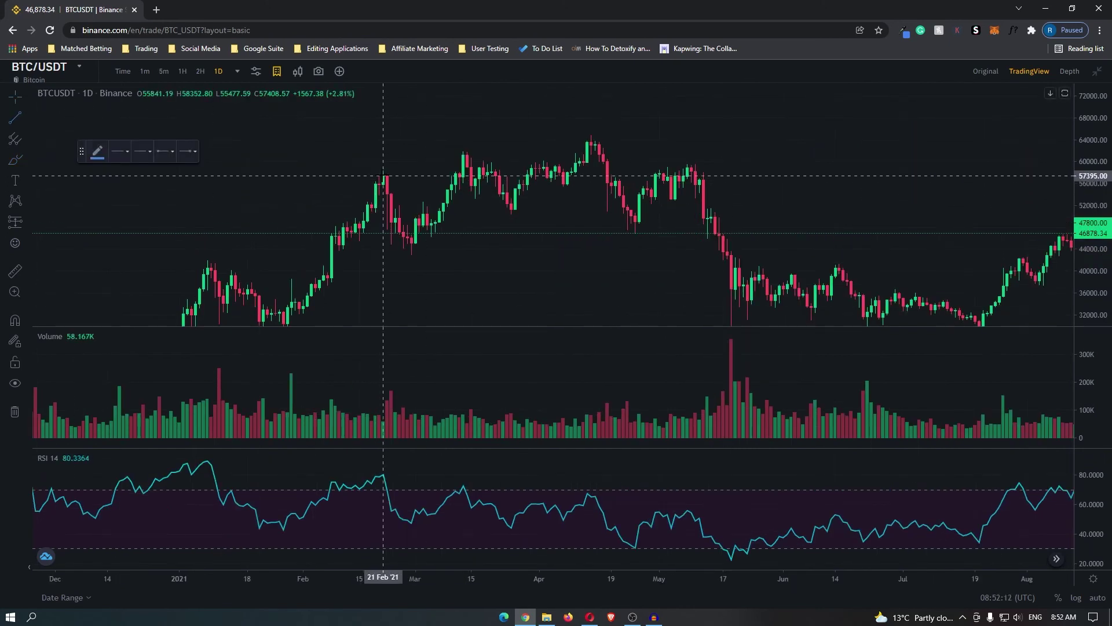
Step: Connect the February and April '21 highs on price and RSI with trend lines, and outline the April to May price decline with the Brush
left_click(379, 175)
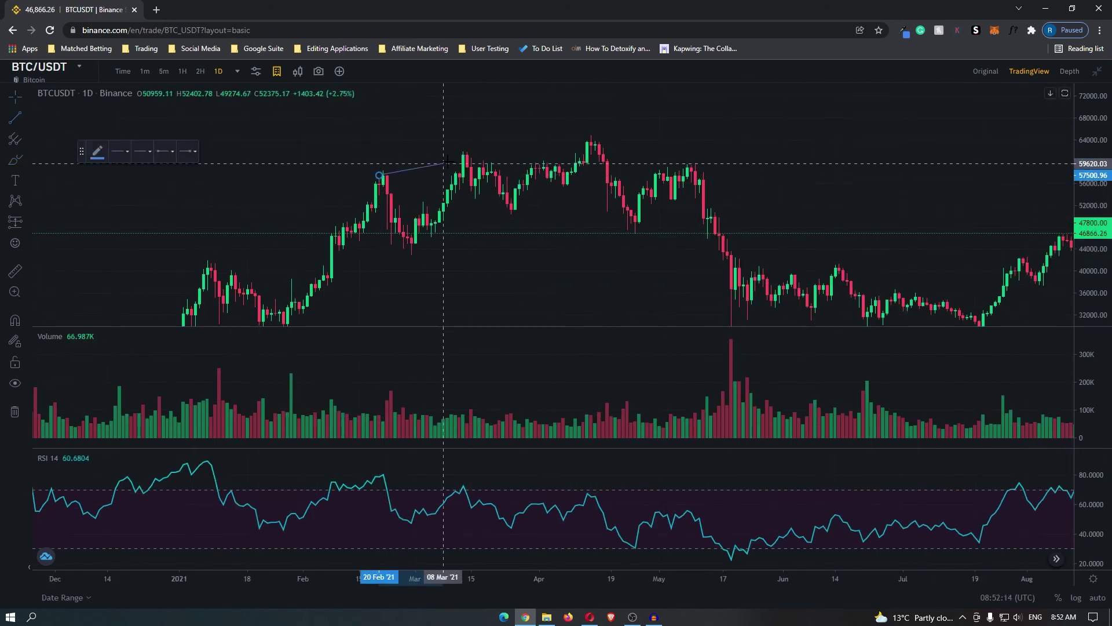
left_click(591, 136)
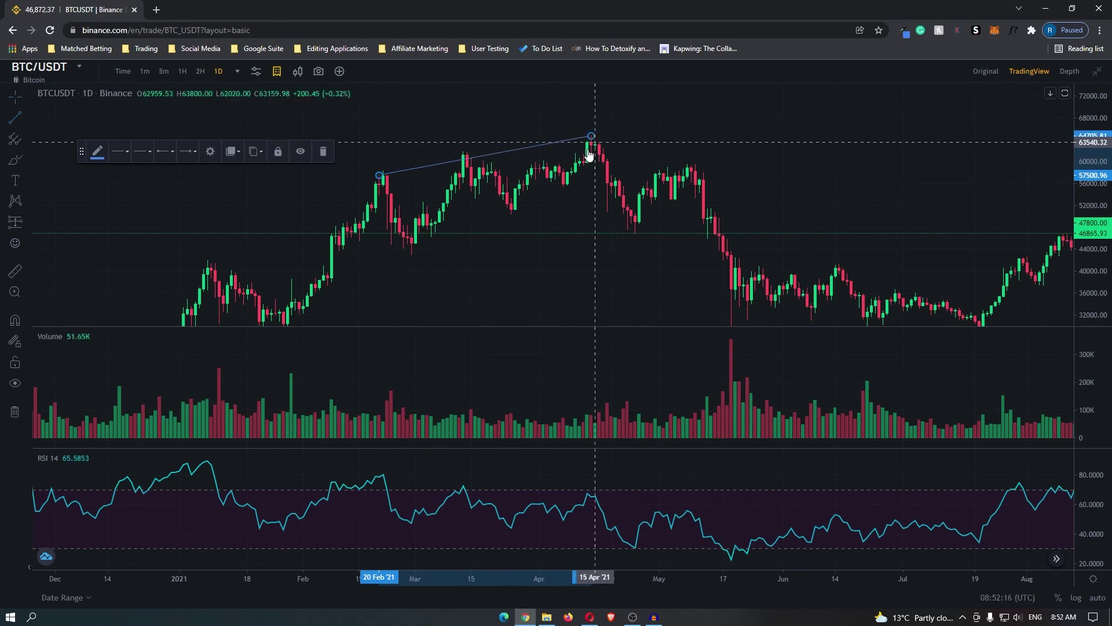
left_click(382, 475)
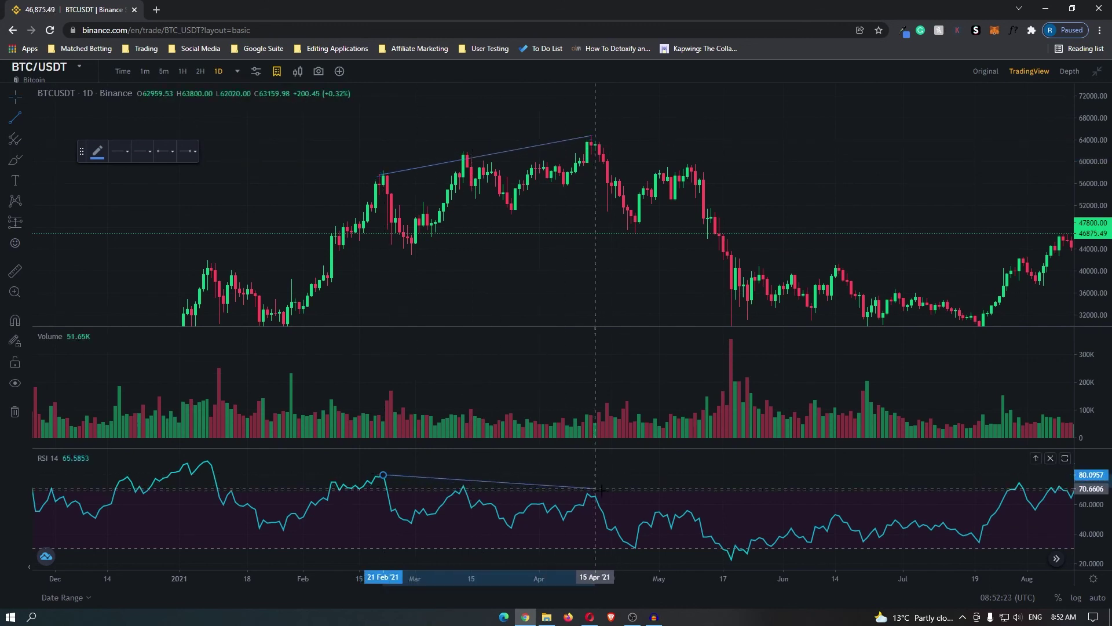
left_click(603, 493)
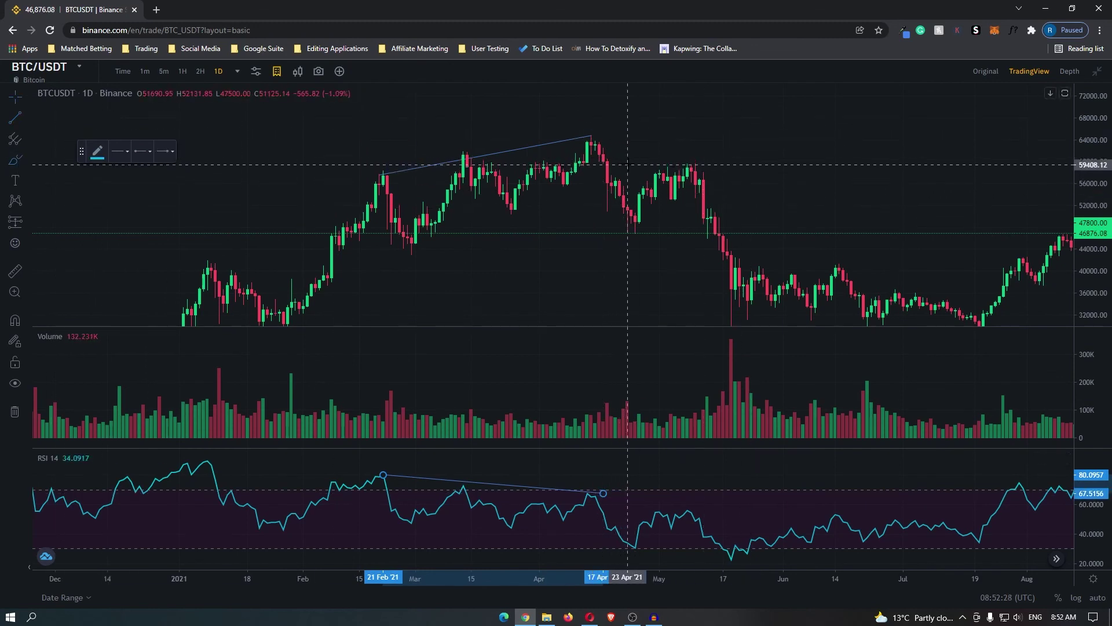
mouse_move(645, 137)
left_mouse_down()
mouse_move(596, 116)
mouse_move(567, 159)
mouse_move(606, 248)
mouse_move(681, 308)
mouse_move(792, 327)
left_mouse_up()
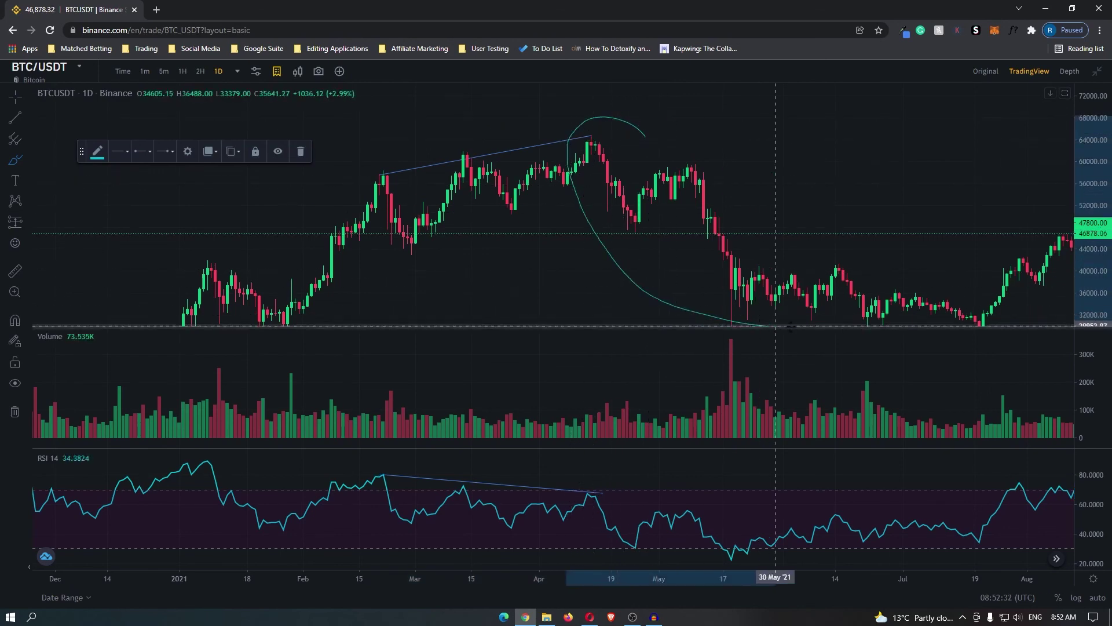